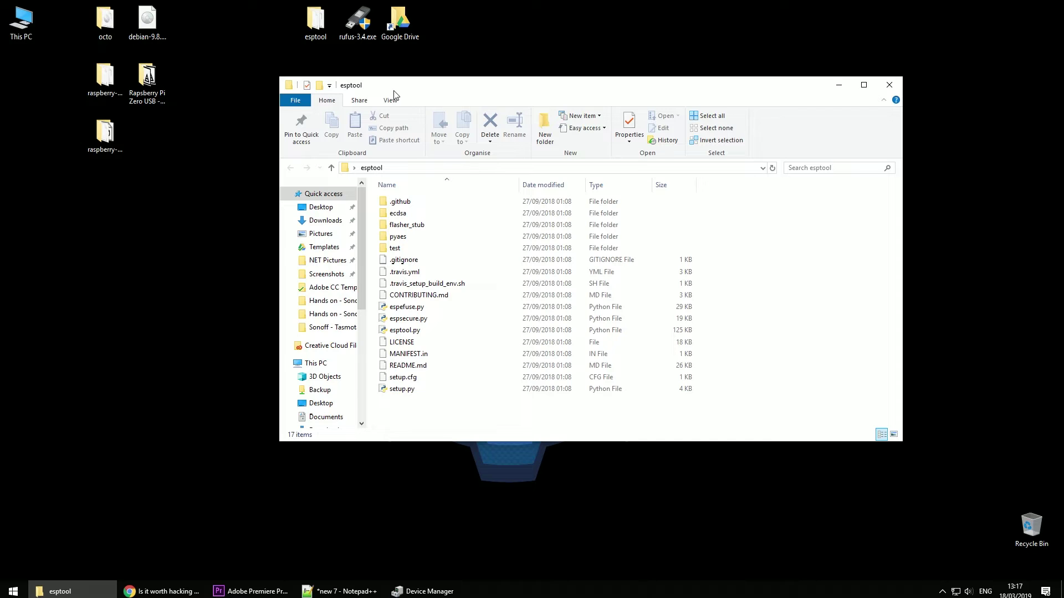
Check which COM port the USB serial adapter uses in Device Manager, then close it.
left_click(422, 591)
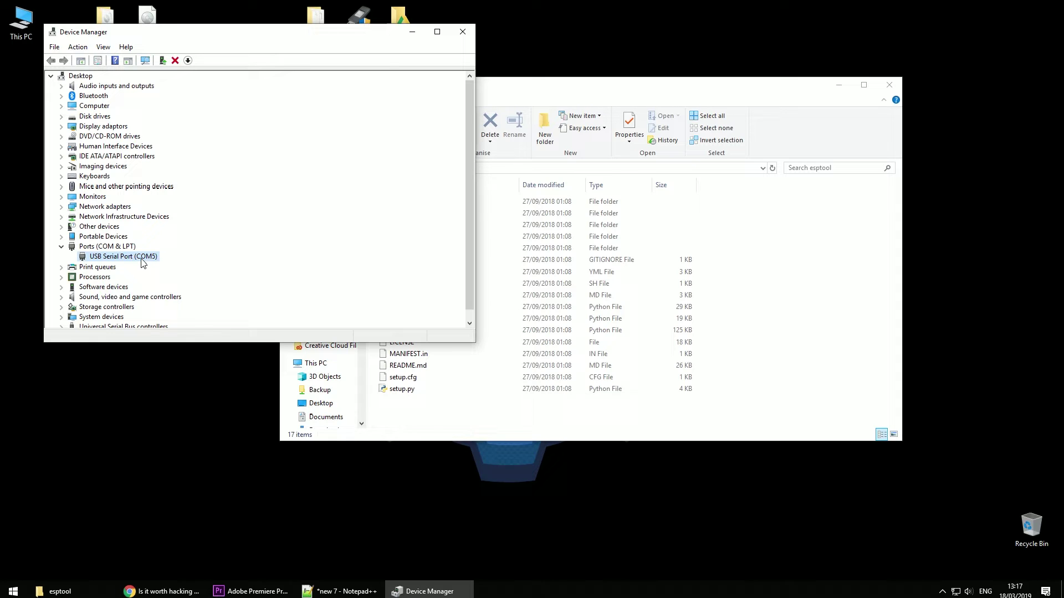
left_click(410, 34)
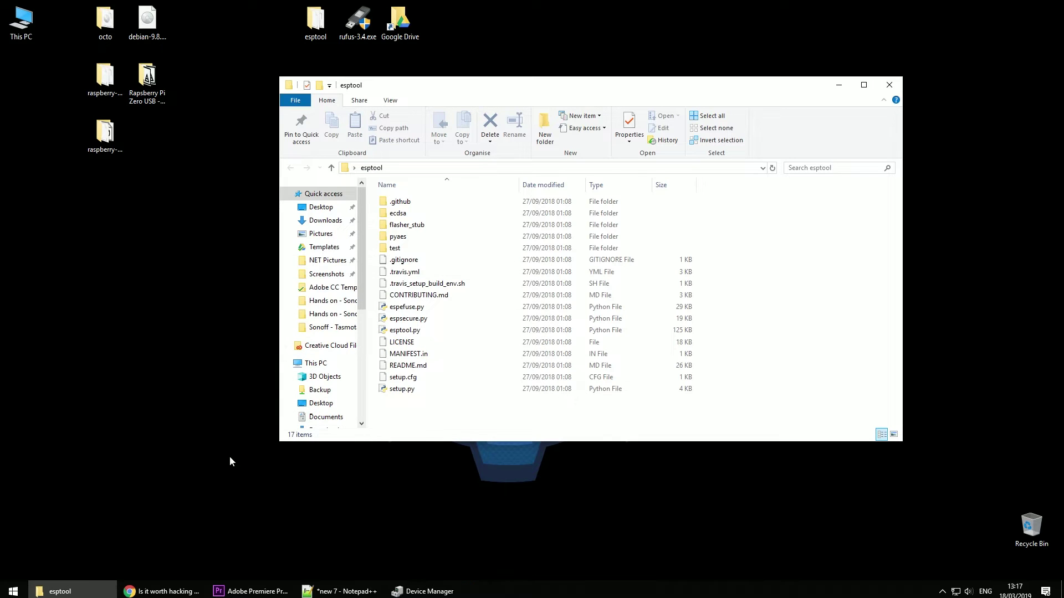
left_click_drag(480, 98, 479, 83)
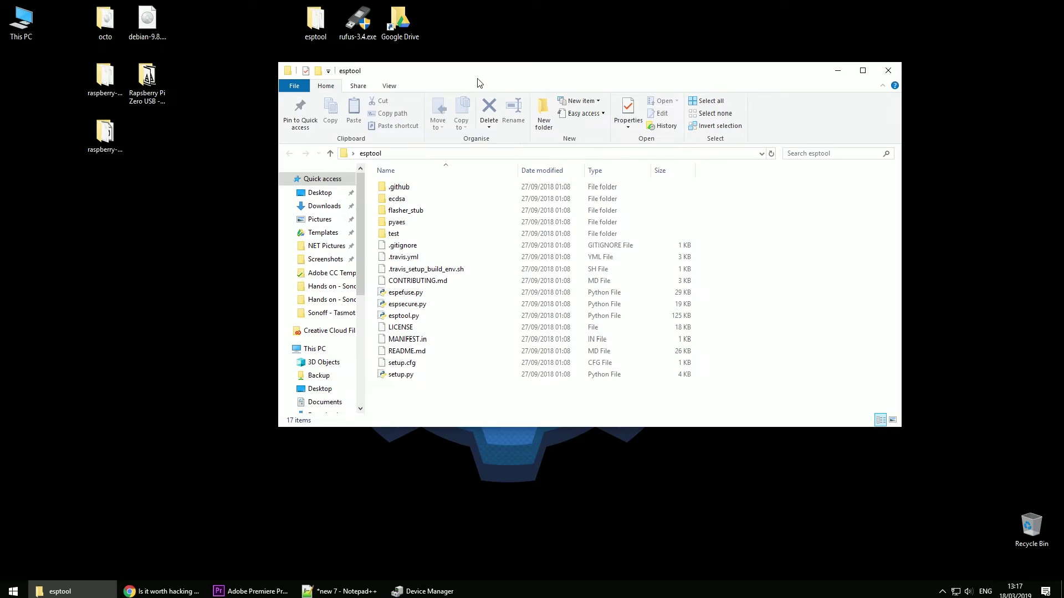
Scroll the Sonoff hacking article to the esptool backup, erase and restore commands for COM5.
left_click(174, 591)
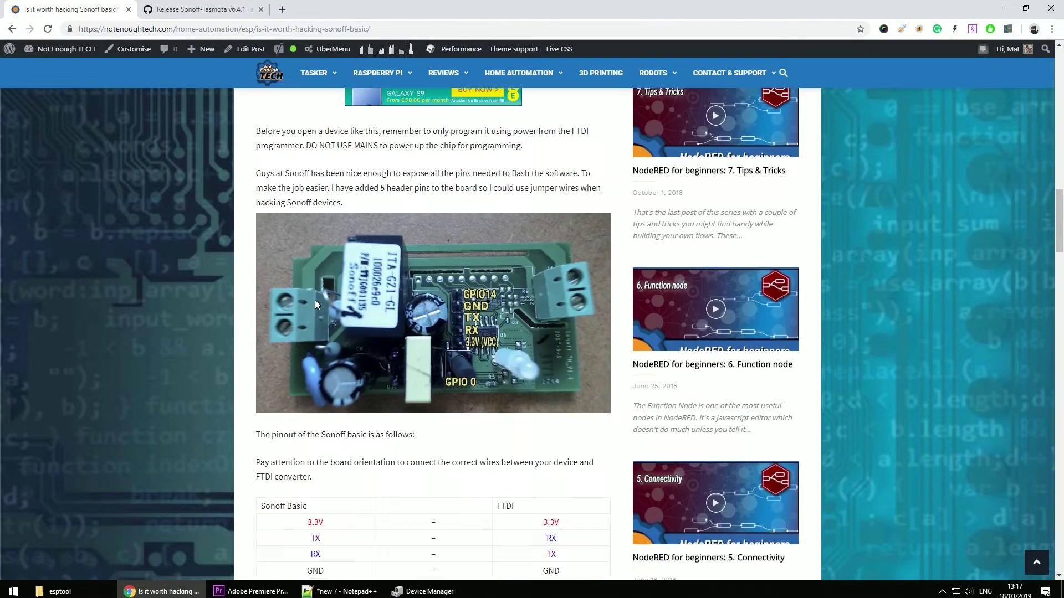
scroll(313, 301, "up", 15)
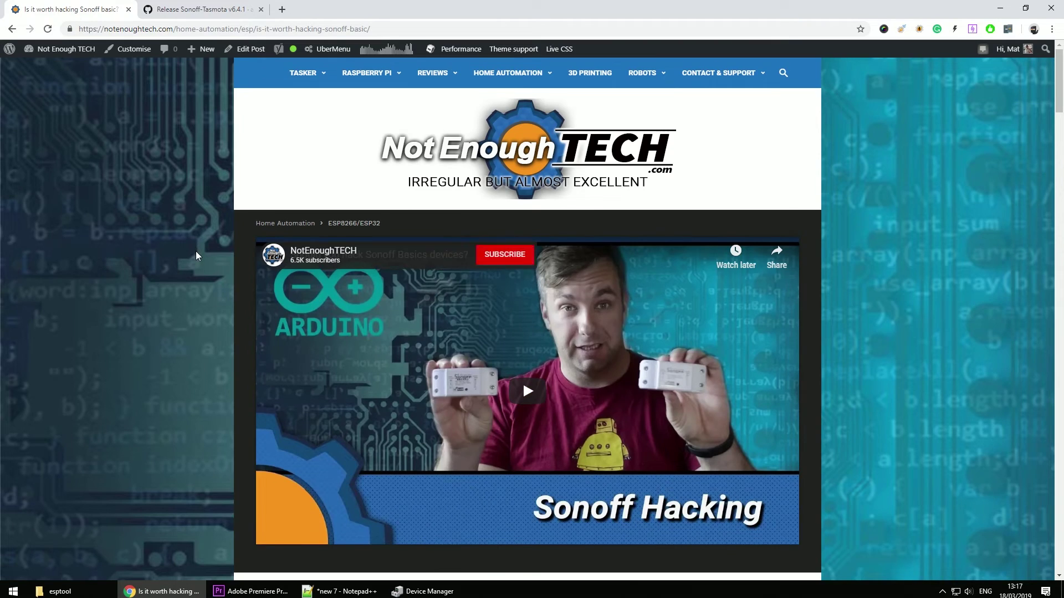
scroll(205, 275, "down", 15)
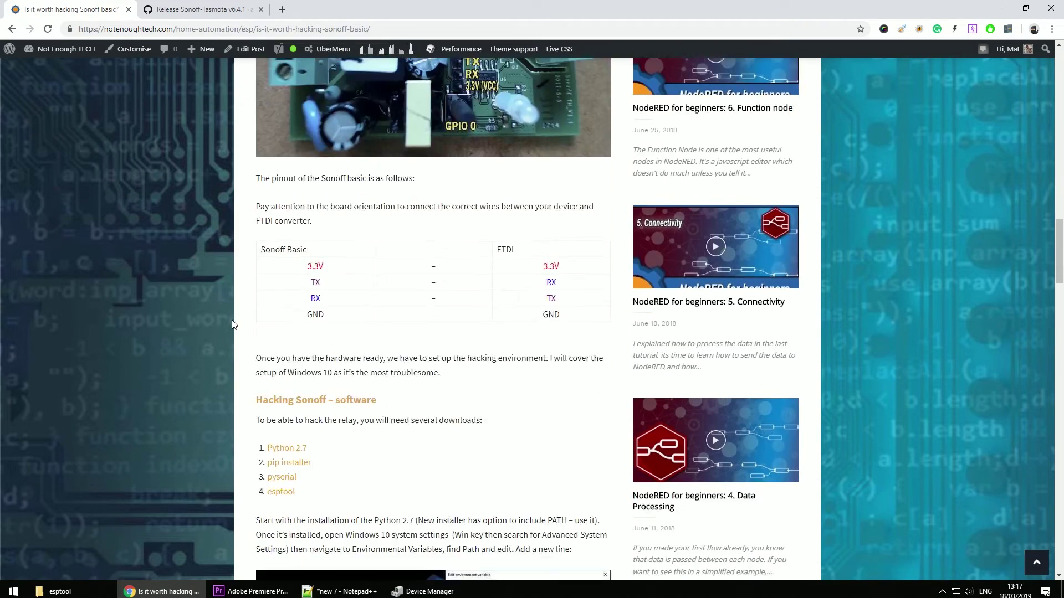
scroll(233, 324, "down", 4)
scroll(292, 289, "down", 8)
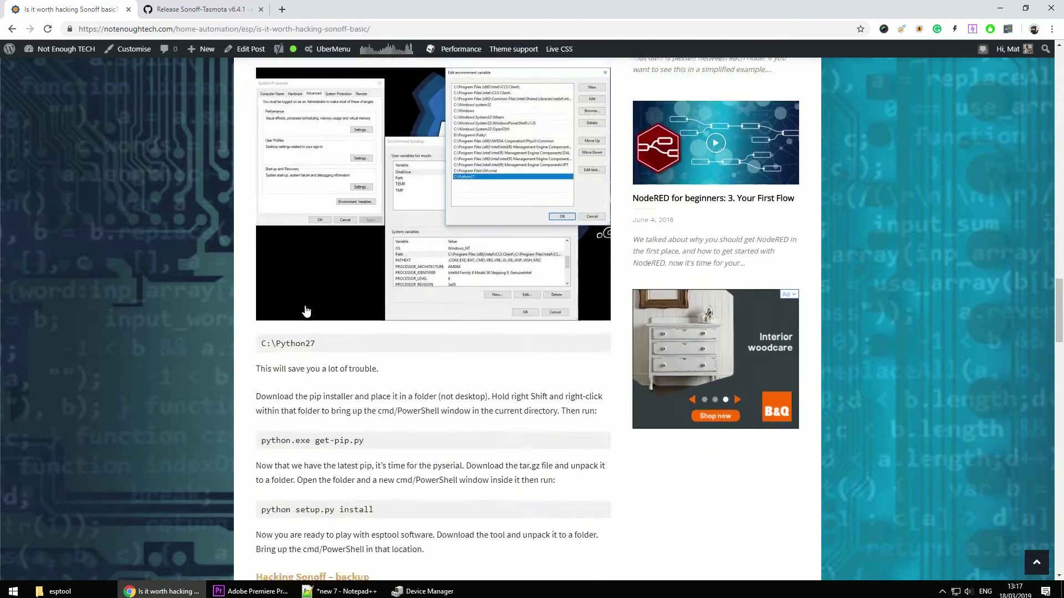
scroll(197, 342, "down", 4)
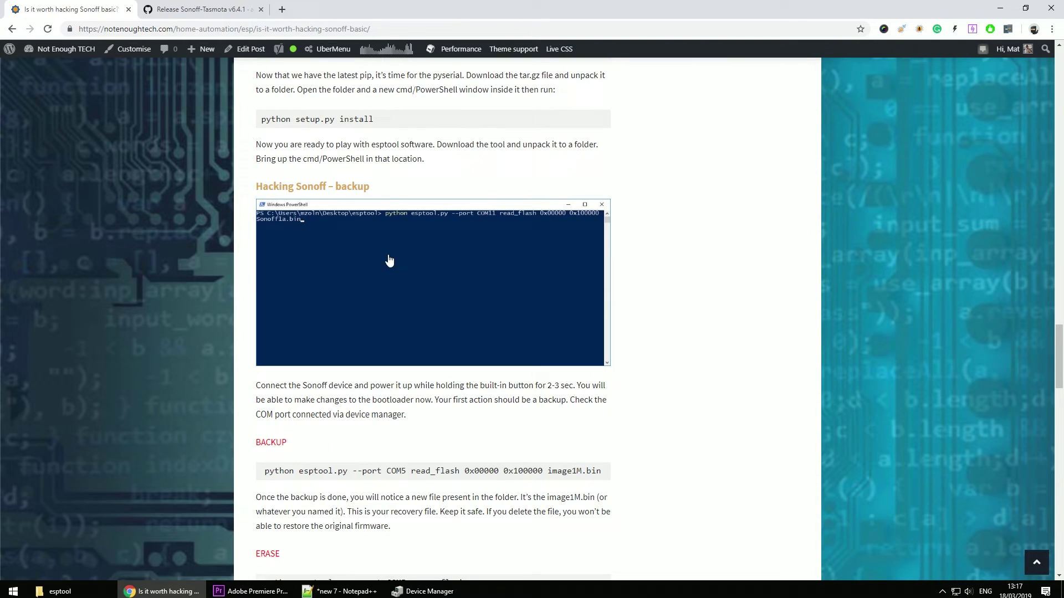
scroll(189, 315, "down", 3)
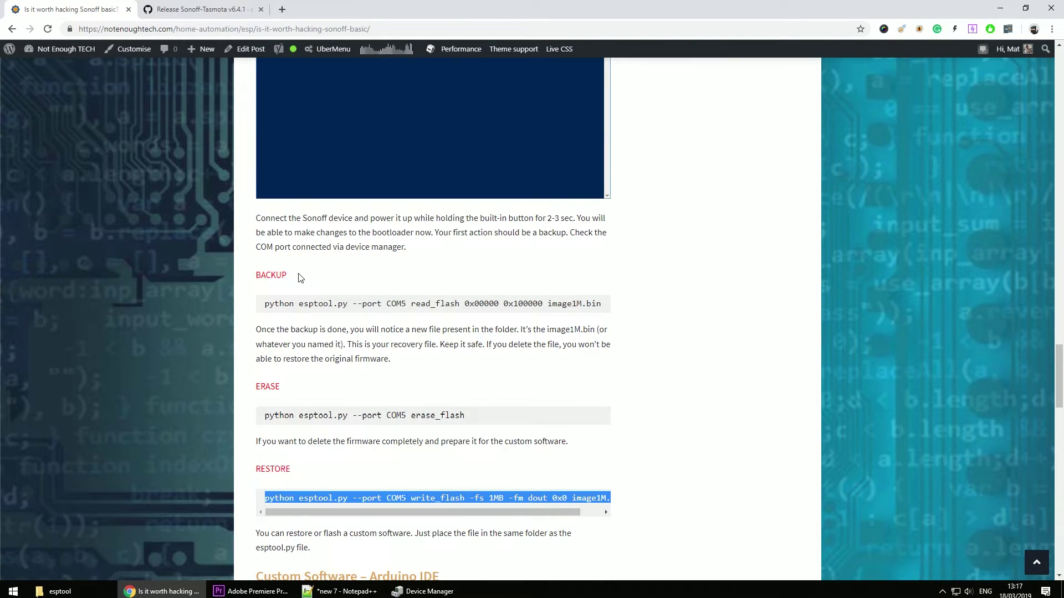
scroll(299, 470, "down", 3)
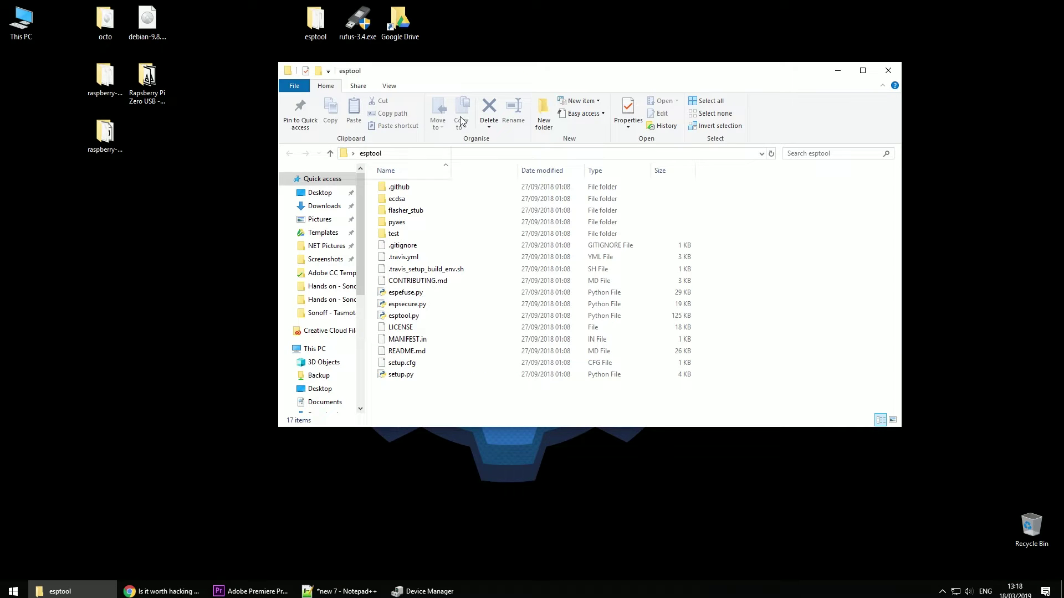
Open a PowerShell window at the esptool folder, position it over the folder, and return to the Sonoff article.
right_click(415, 397)
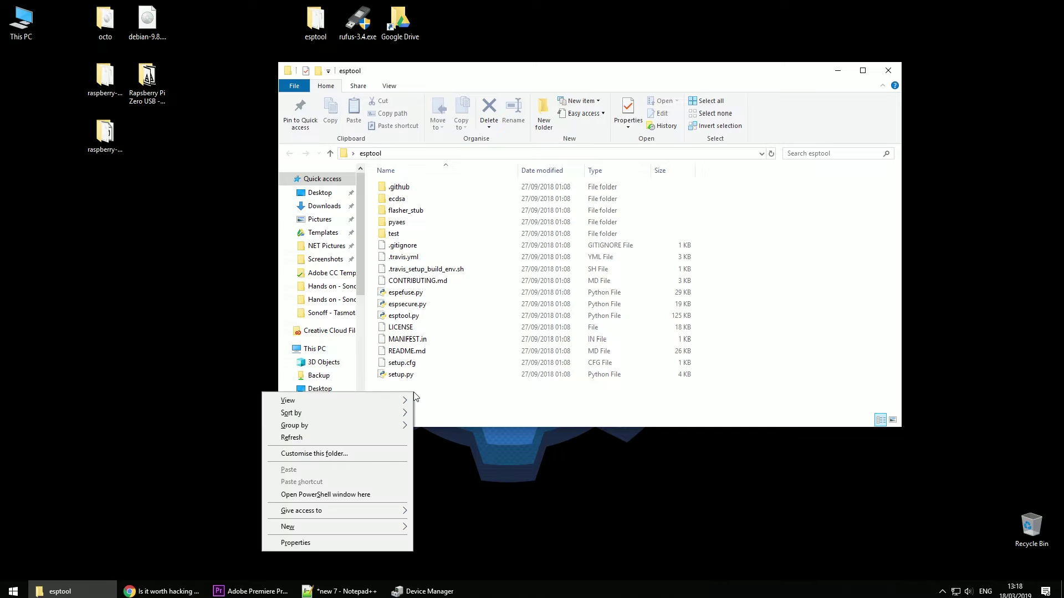
left_click(340, 495)
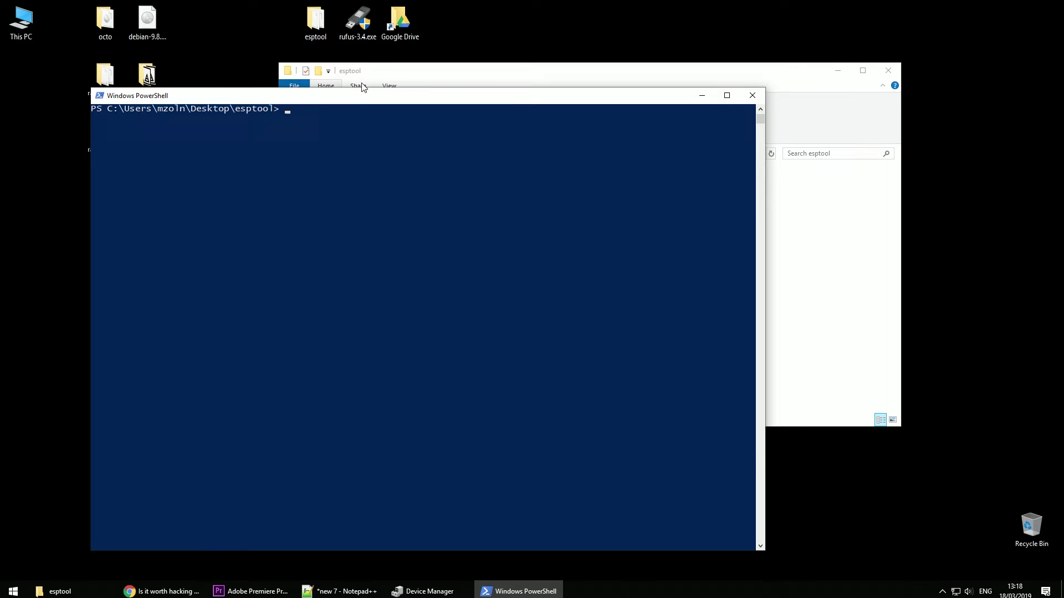
left_click_drag(371, 99, 541, 58)
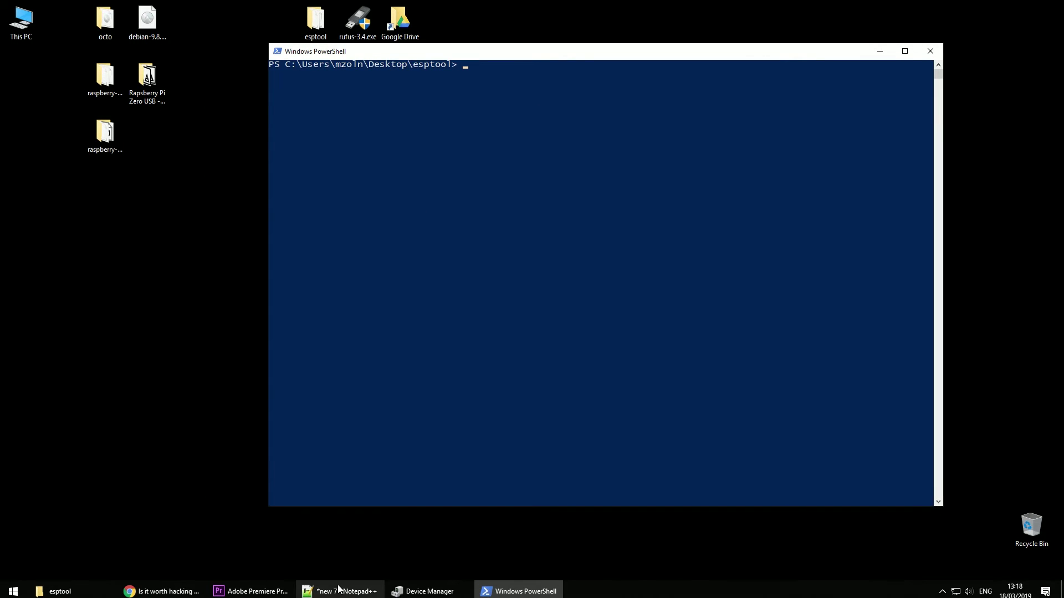
left_click(160, 592)
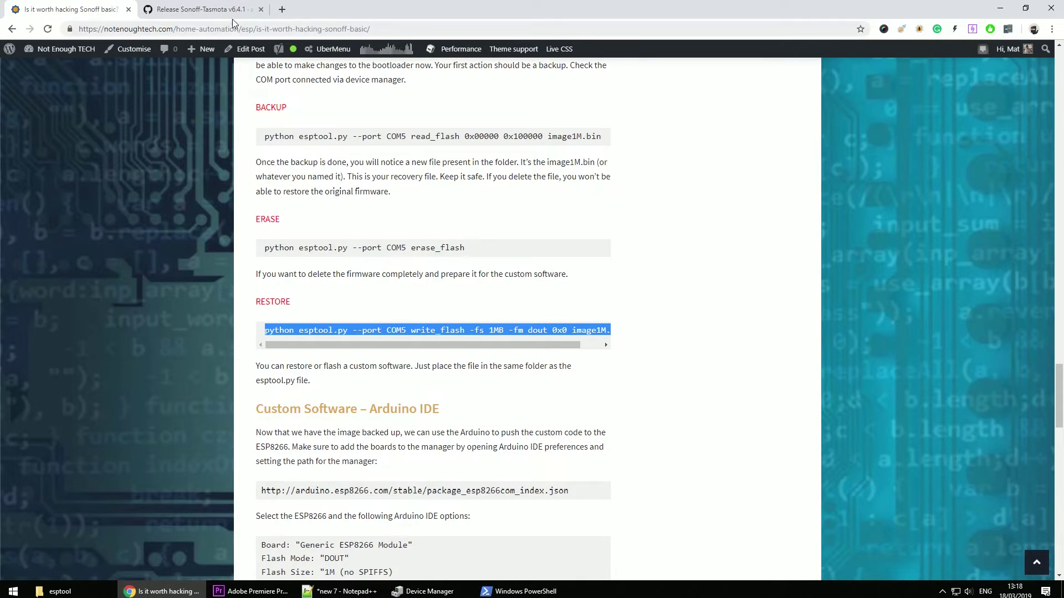
Download sonoff.bin from the Sonoff-Tasmota v6.4.1 release and save it into the Desktop esptool folder.
left_click(233, 15)
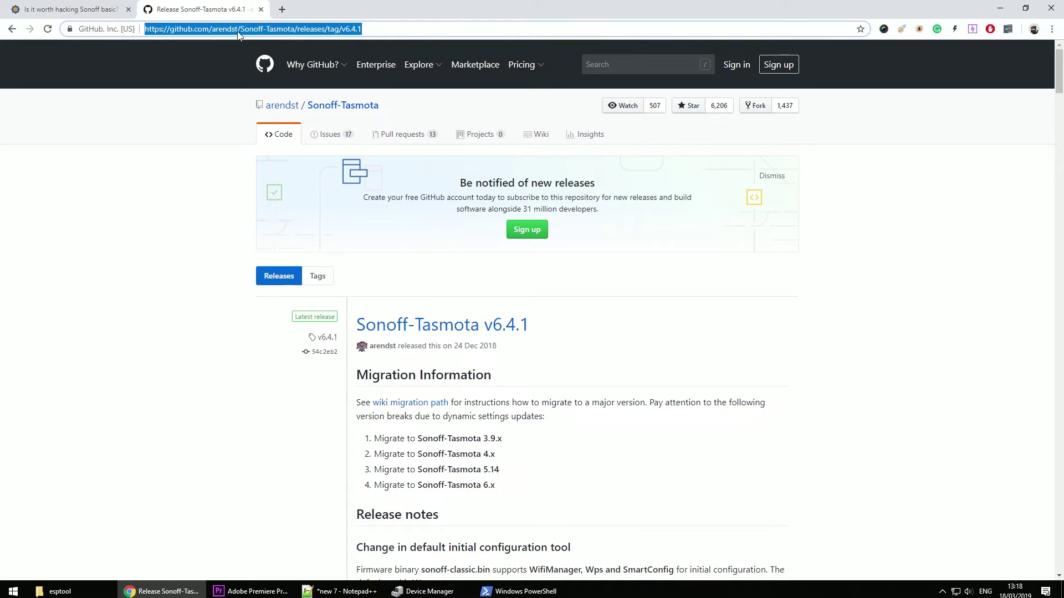
key("XF86AudioLowerVolume")
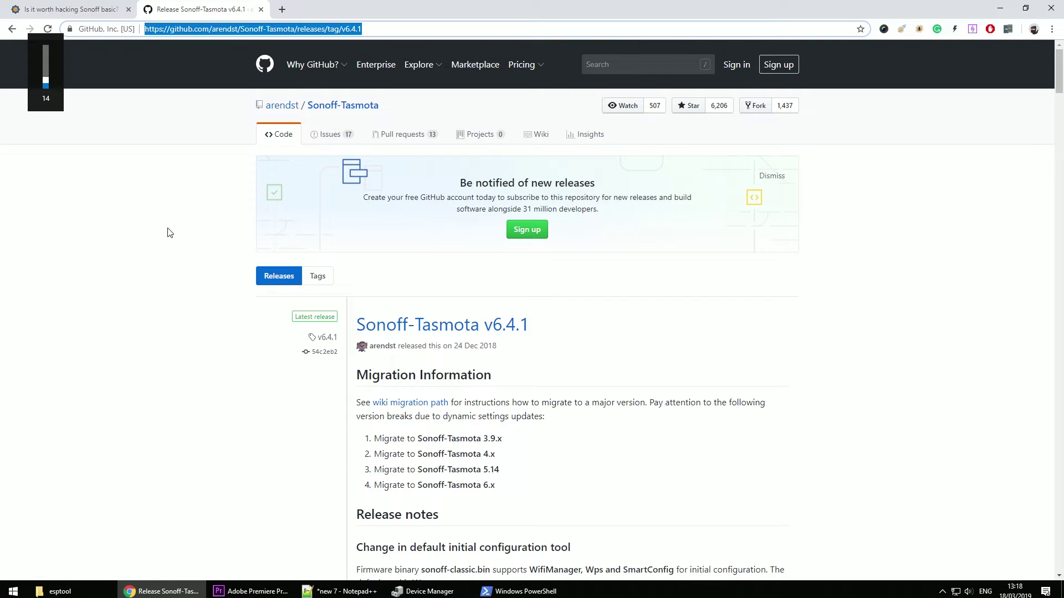
left_click(168, 230)
key("End")
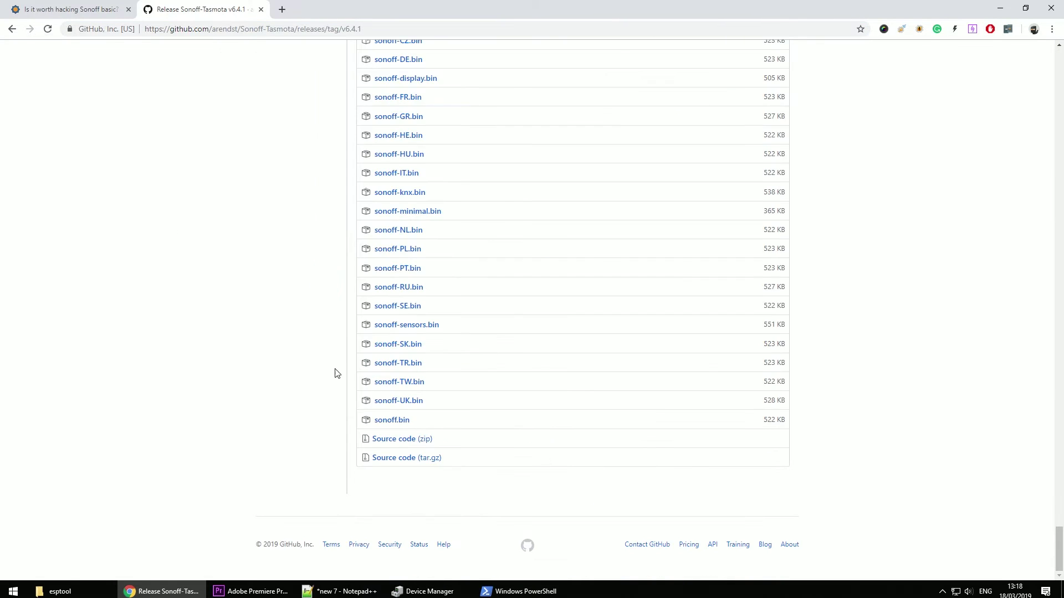
left_click(392, 422)
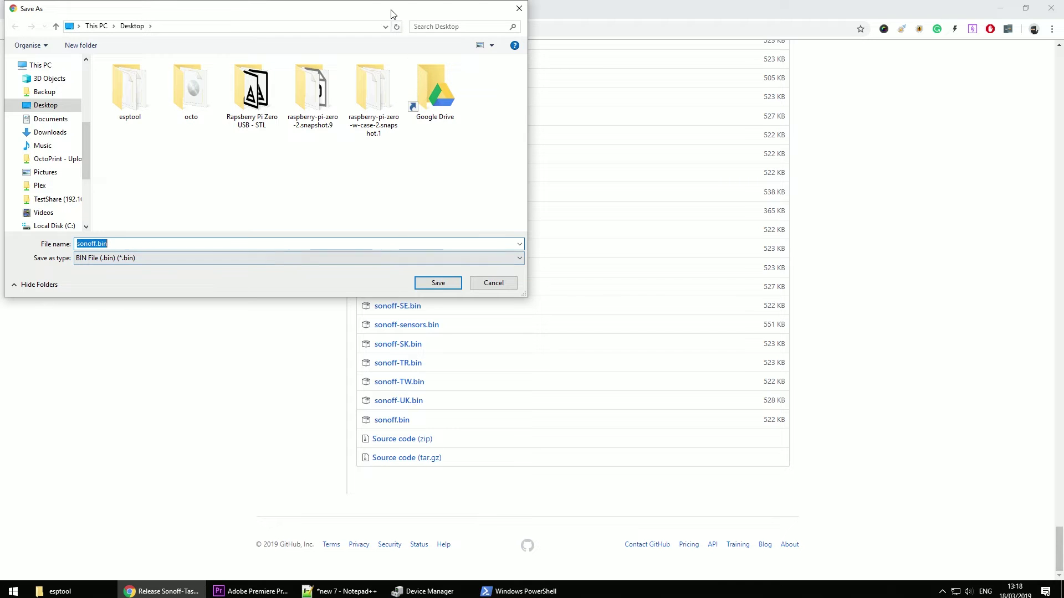
left_click_drag(392, 8, 435, 245)
scroll(444, 102, "up", 2)
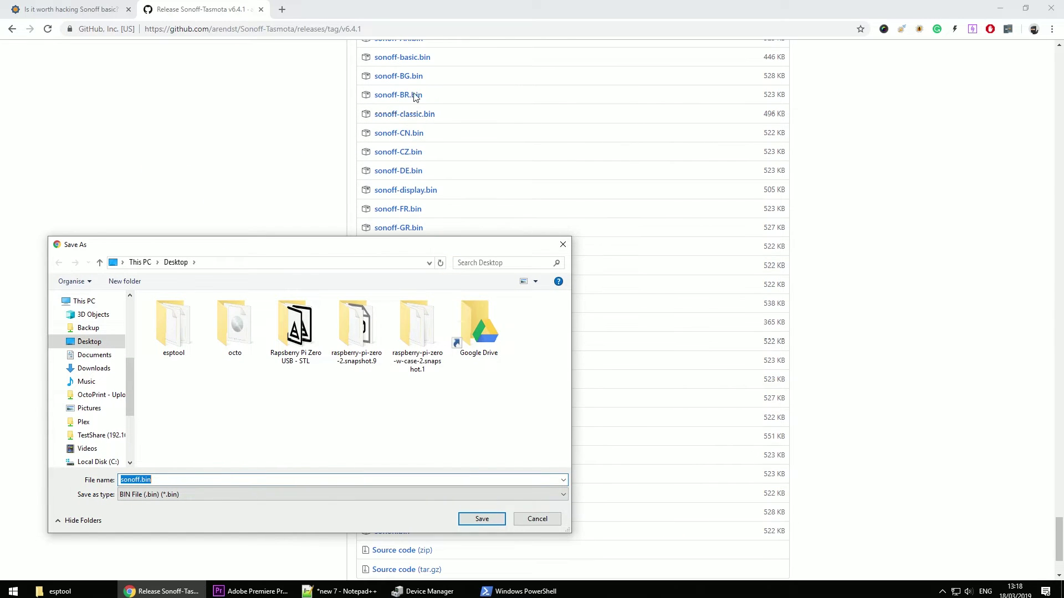
left_click_drag(392, 243, 402, 135)
double_click(185, 218)
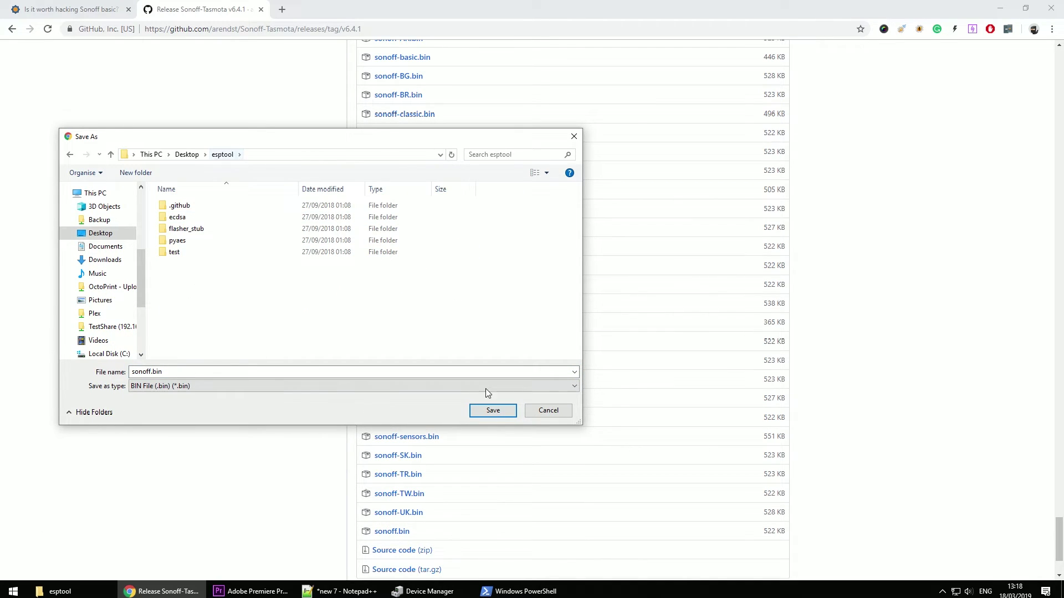
left_click(492, 411)
Copy the erase_flash line from Notepad++ and run it in PowerShell to erase the ESP8266 on COM5.
left_click(497, 591)
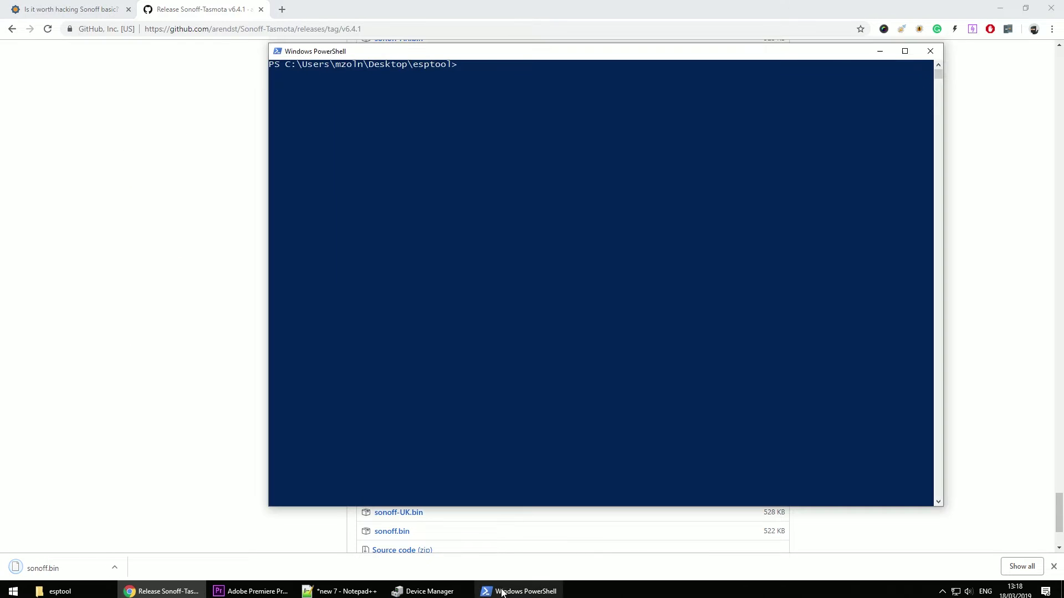
left_click(341, 591)
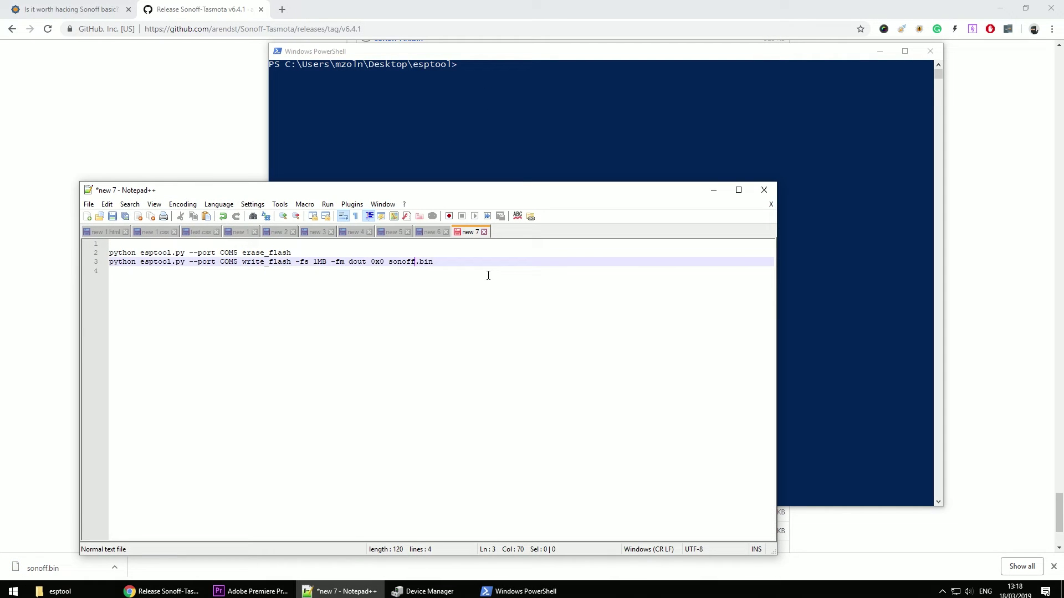
left_click_drag(291, 253, 100, 253)
key("ctrl+c")
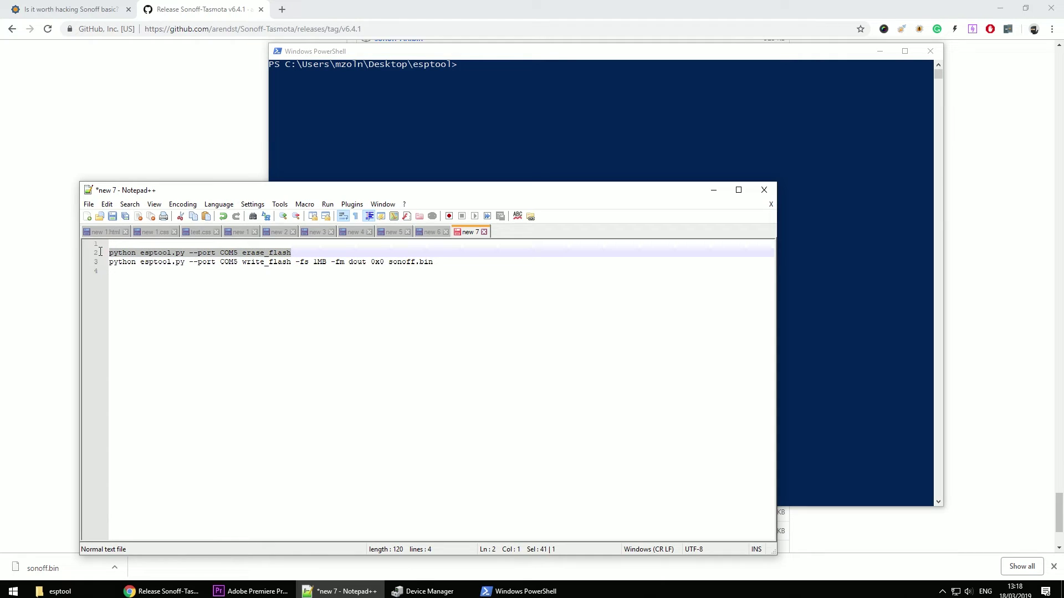
left_click(417, 157)
right_click(490, 89)
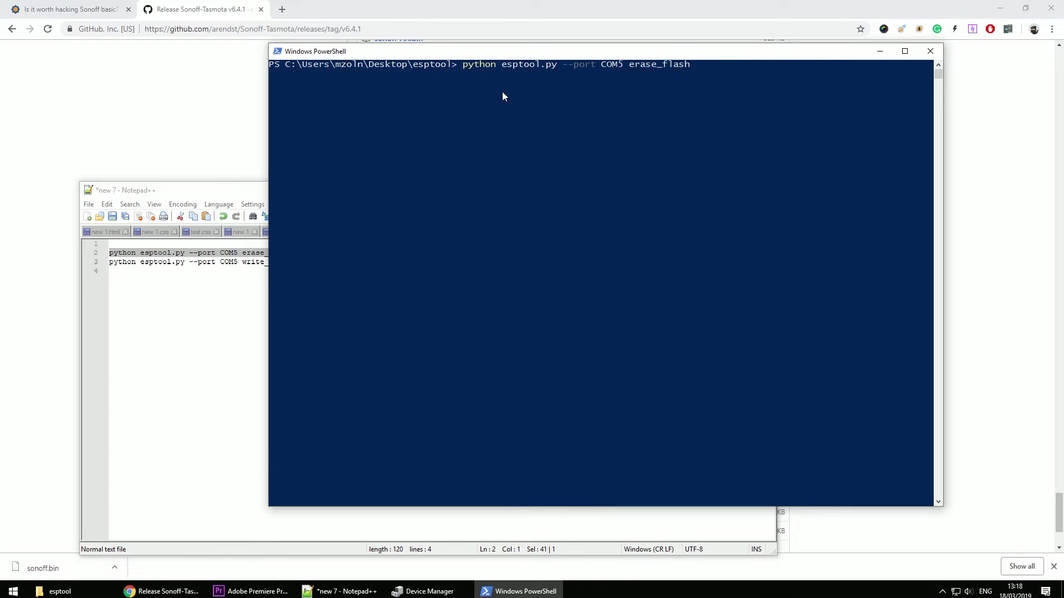
key("Return")
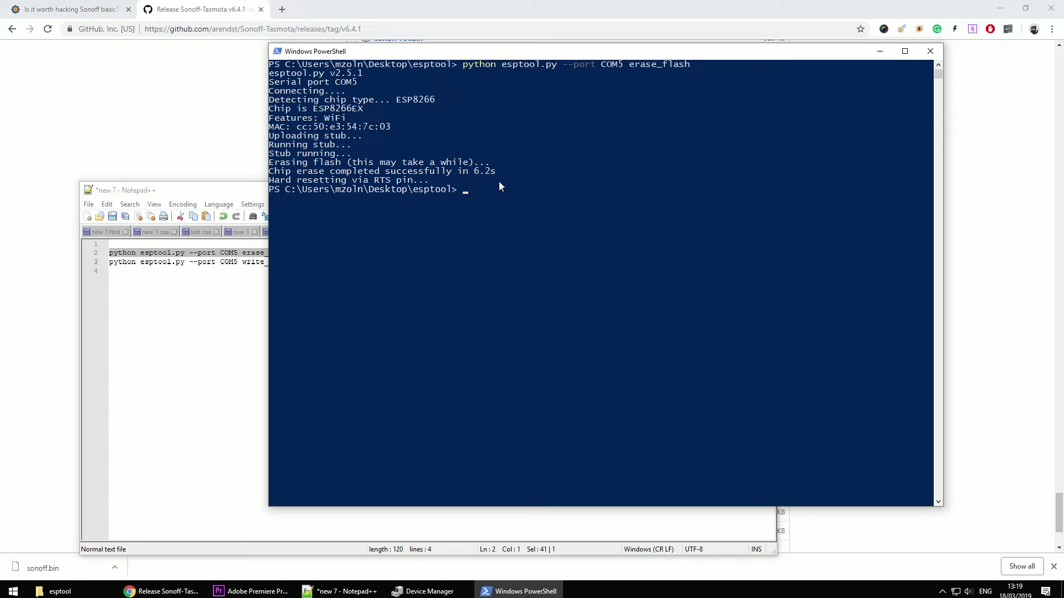
Copy the write_flash line from Notepad++ and run it in PowerShell to flash sonoff.bin on COM5.
left_click(226, 285)
left_click_drag(433, 261, 110, 264)
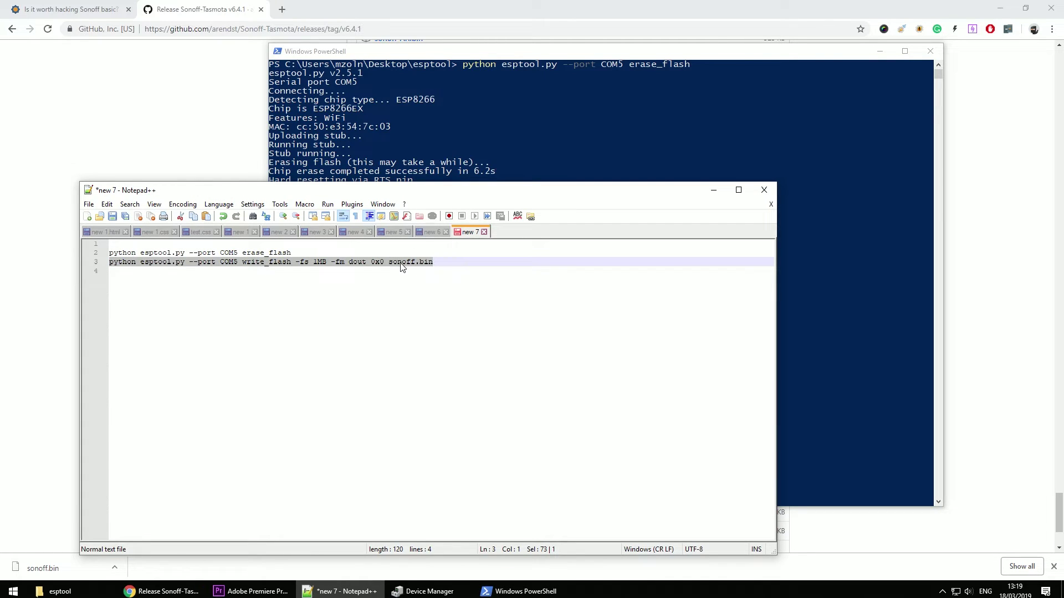
left_click_drag(433, 261, 389, 262)
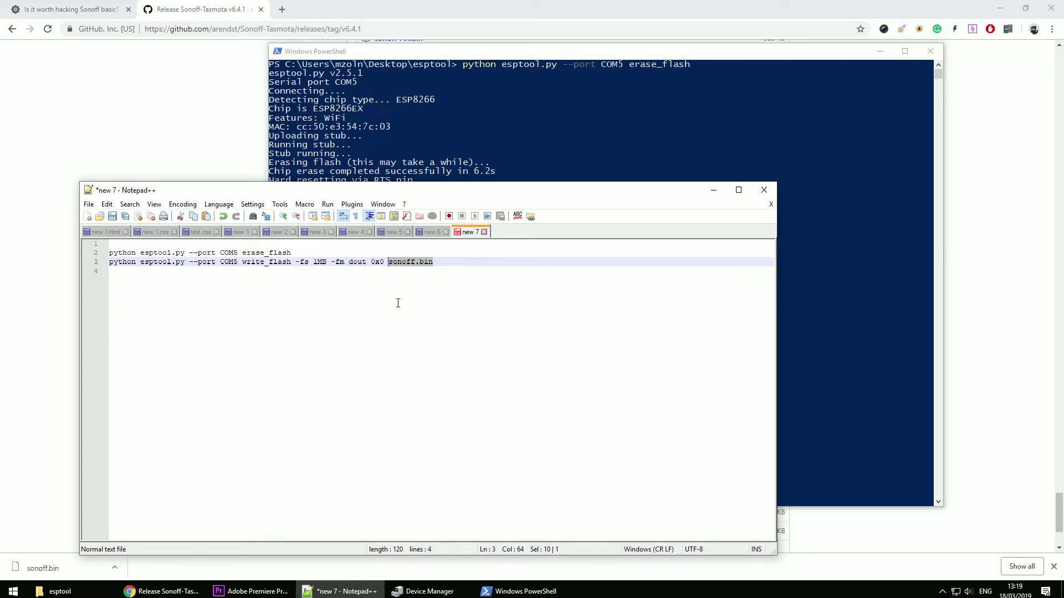
left_click(494, 137)
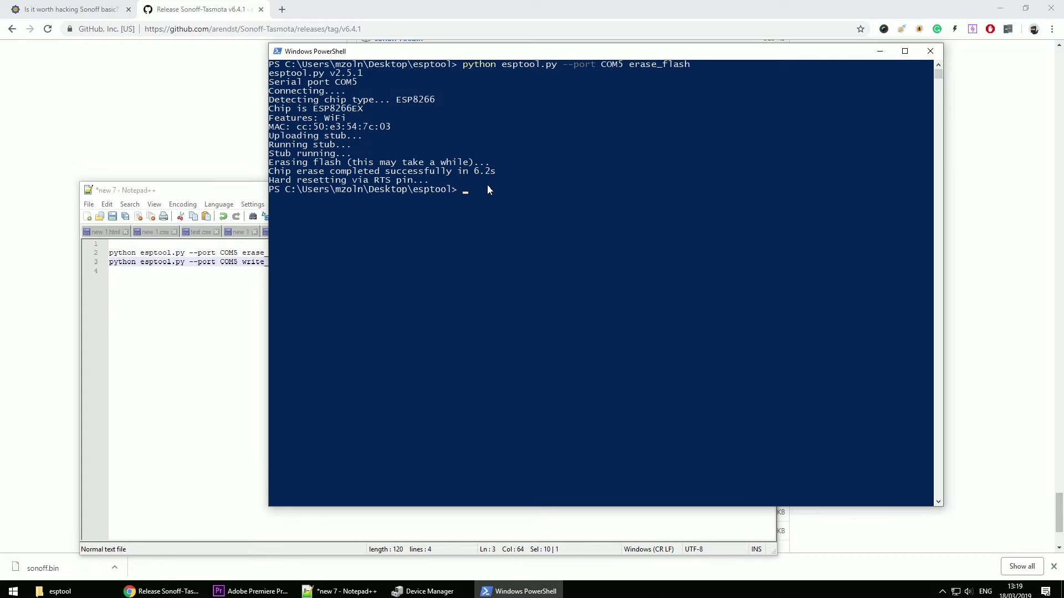
type("python esptool.py --port COM5 write_flash -fs 1MB -fm dout 0x0 sonoff.bin")
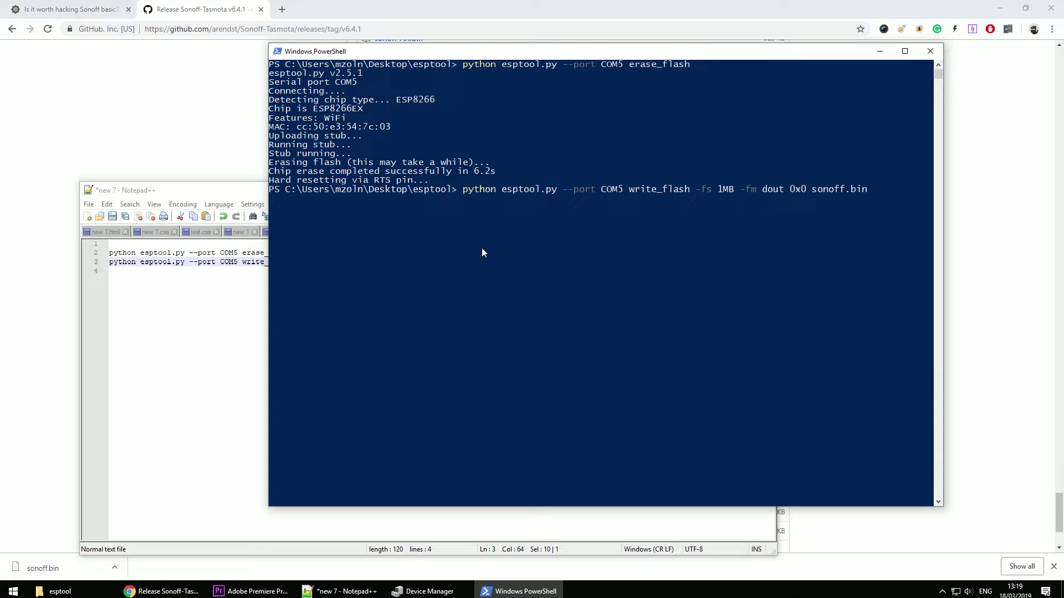
key("Return")
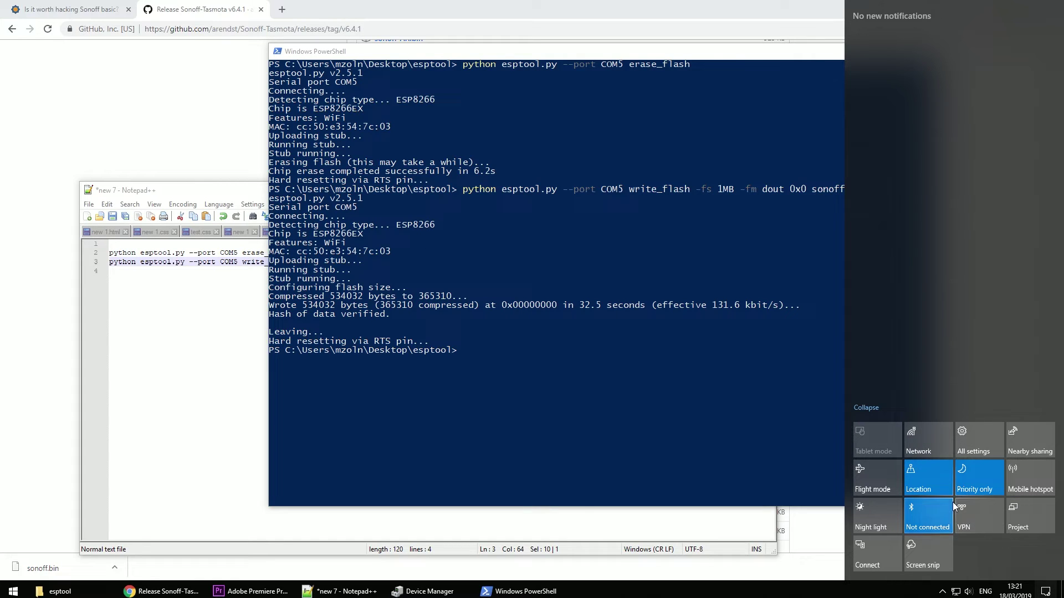
Connect to the open sonoff-7171 Wi-Fi network from the Wi-Fi list.
left_click(916, 435)
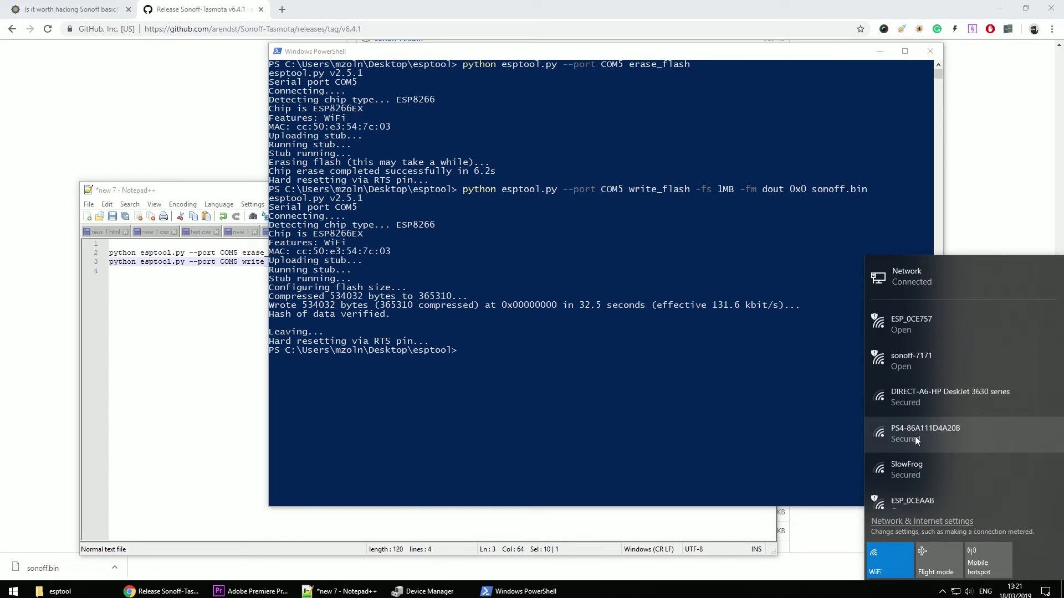
left_click(914, 368)
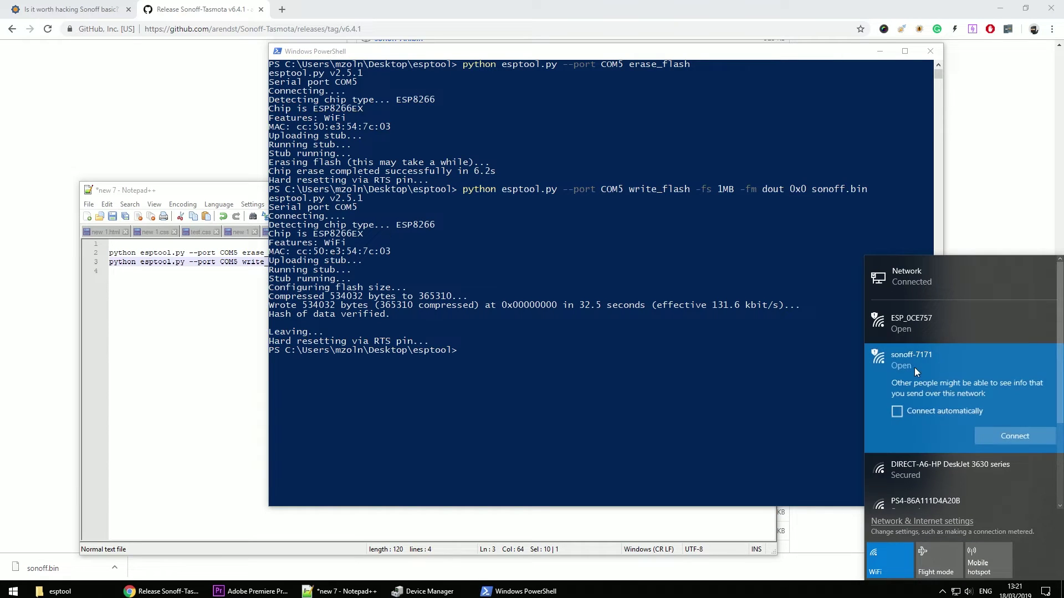
left_click(1006, 441)
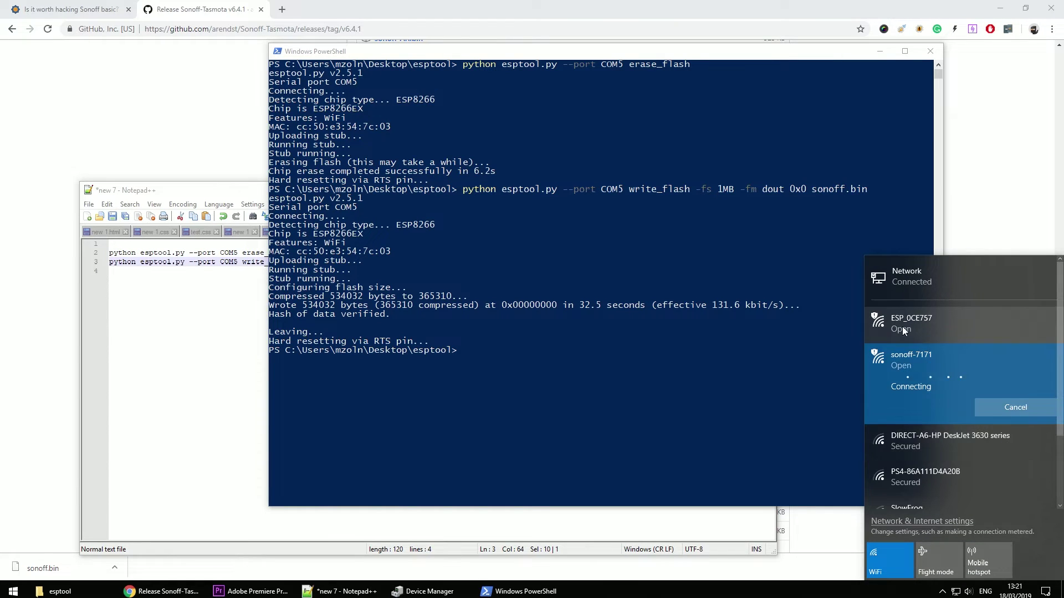
Load the Tasmota setup page at 192.168.4.1 and dismiss the AP1 SSId autofill suggestions.
type("192")
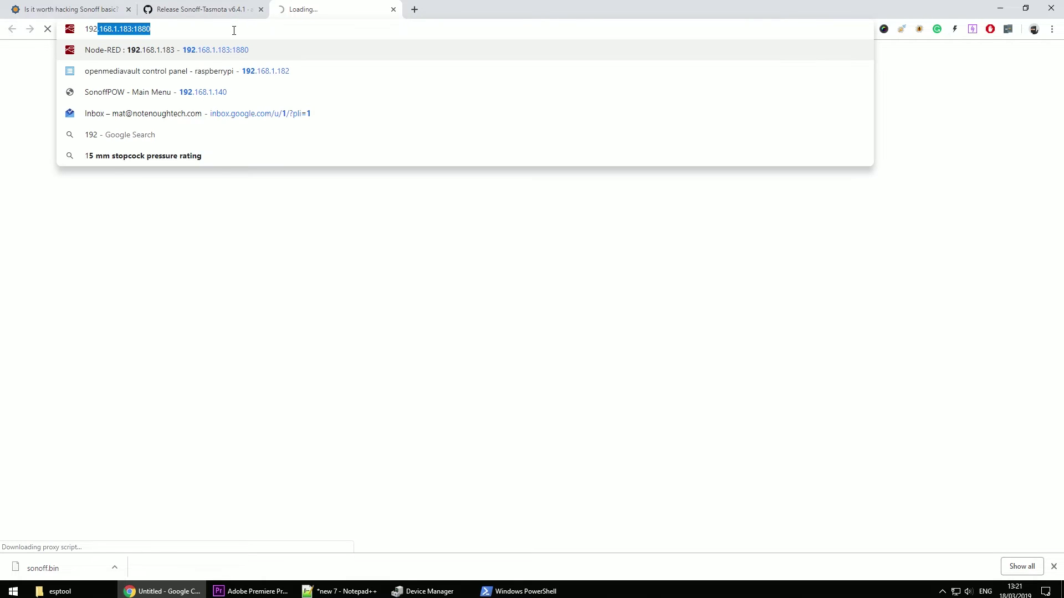
key("Right")
key("BackSpace")
key("BackSpace")
key("BackSpace")
key("BackSpace")
key("BackSpace")
key("BackSpace")
key("BackSpace")
key("BackSpace")
key("BackSpace")
key("BackSpace")
key("BackSpace")
key("BackSpace")
key("BackSpace")
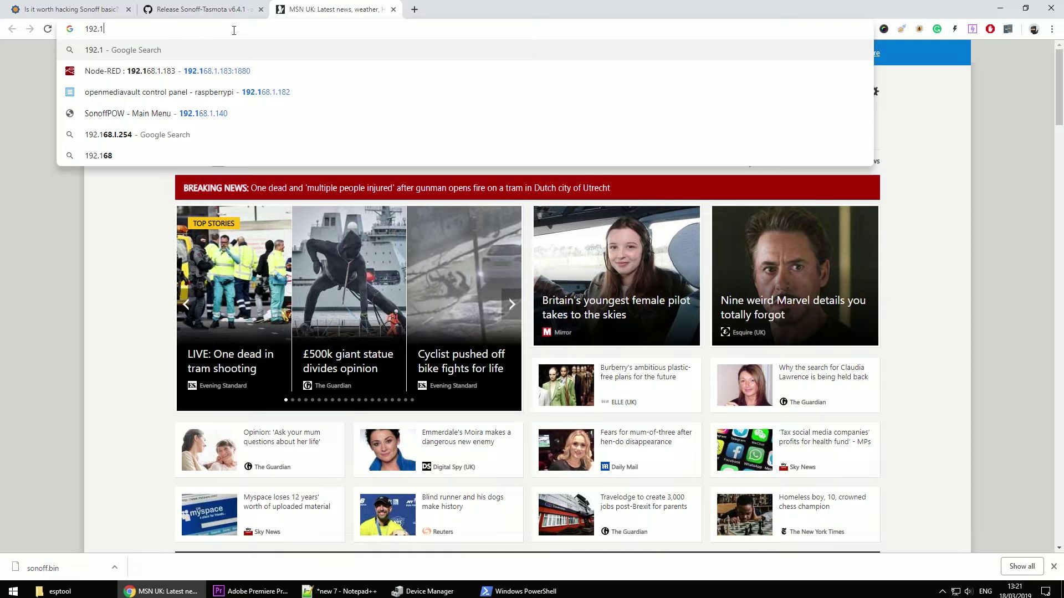
type("68.14")
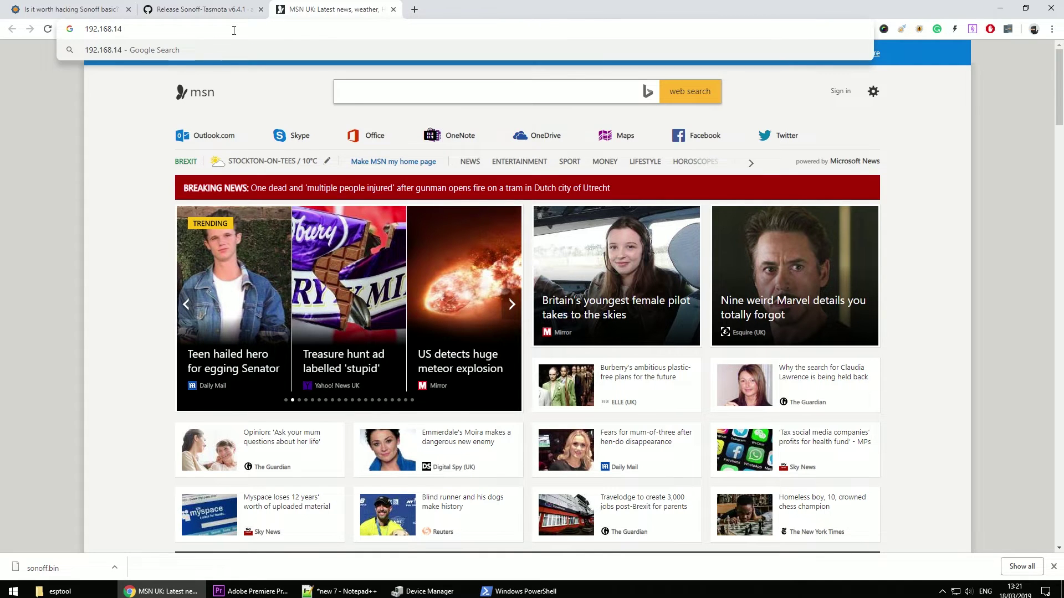
key("BackSpace")
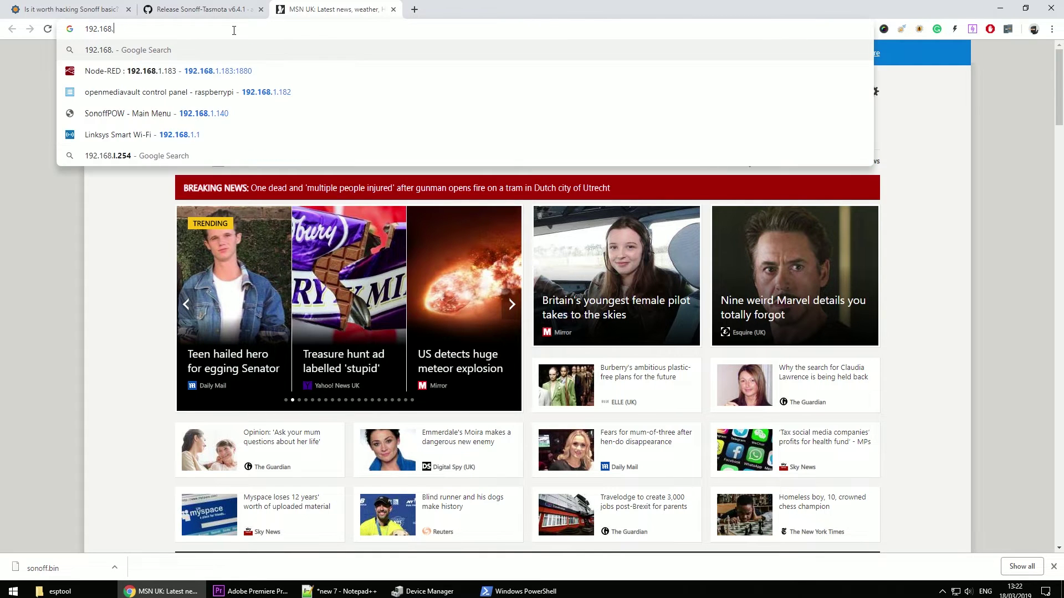
type("4.1")
key("Return")
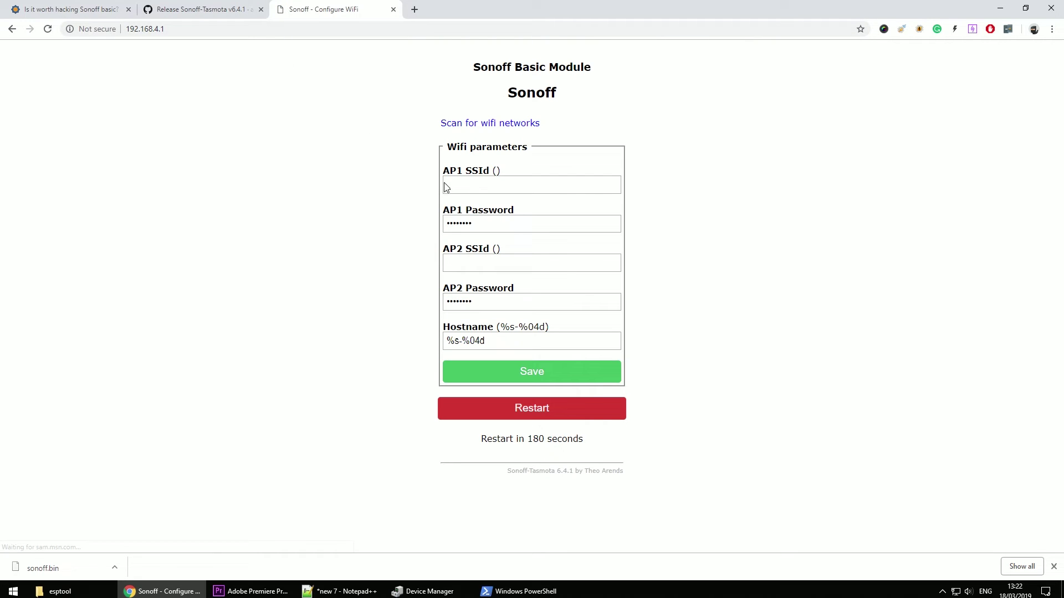
left_click(455, 184)
left_click(410, 216)
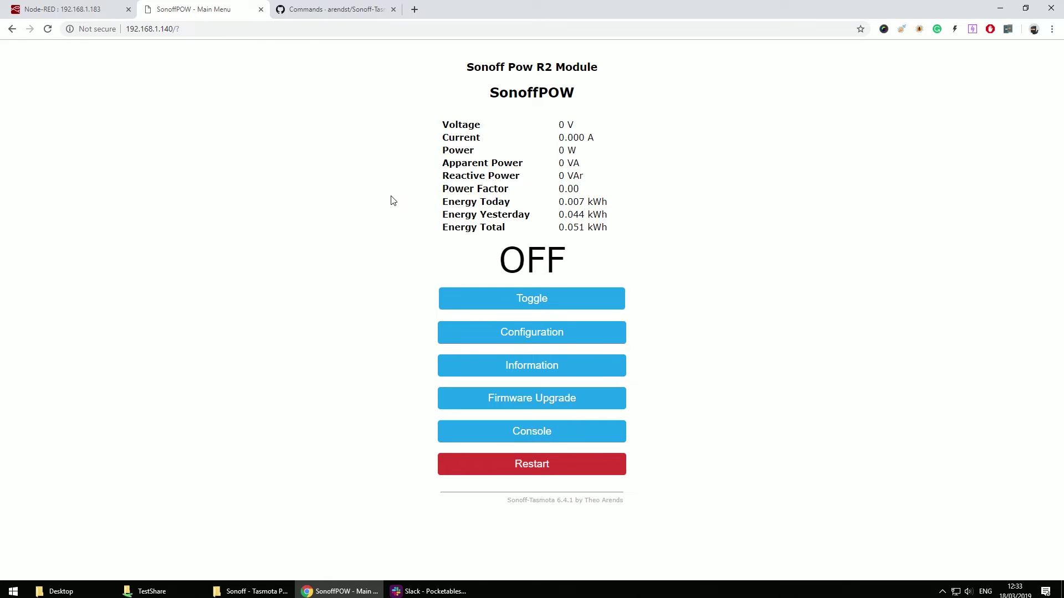
Verify in Configure Module that the module type is Sonoff Pow R2 (43), then return to Configuration.
left_click(553, 332)
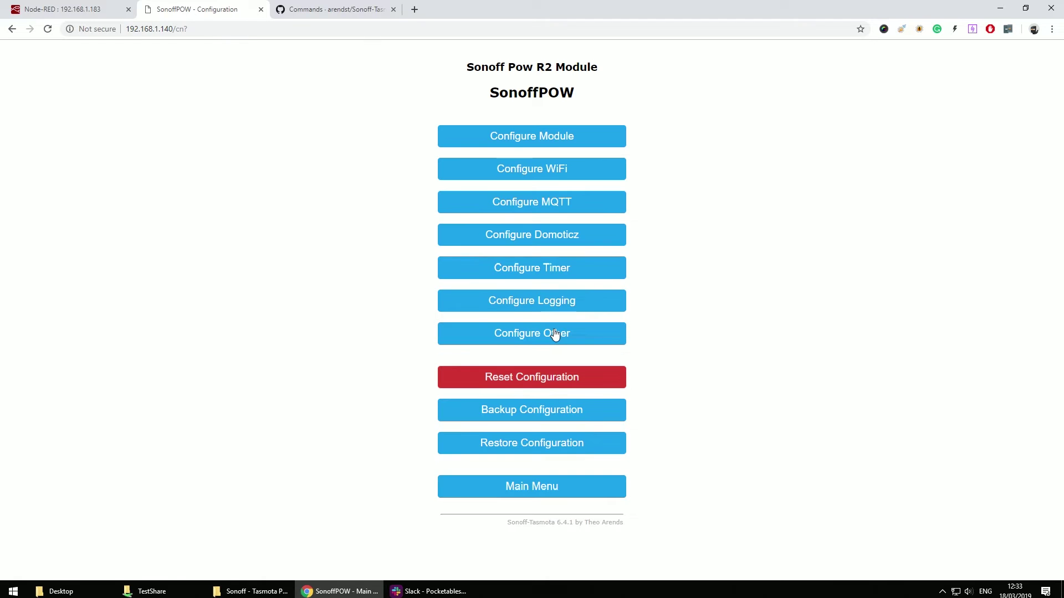
left_click(529, 139)
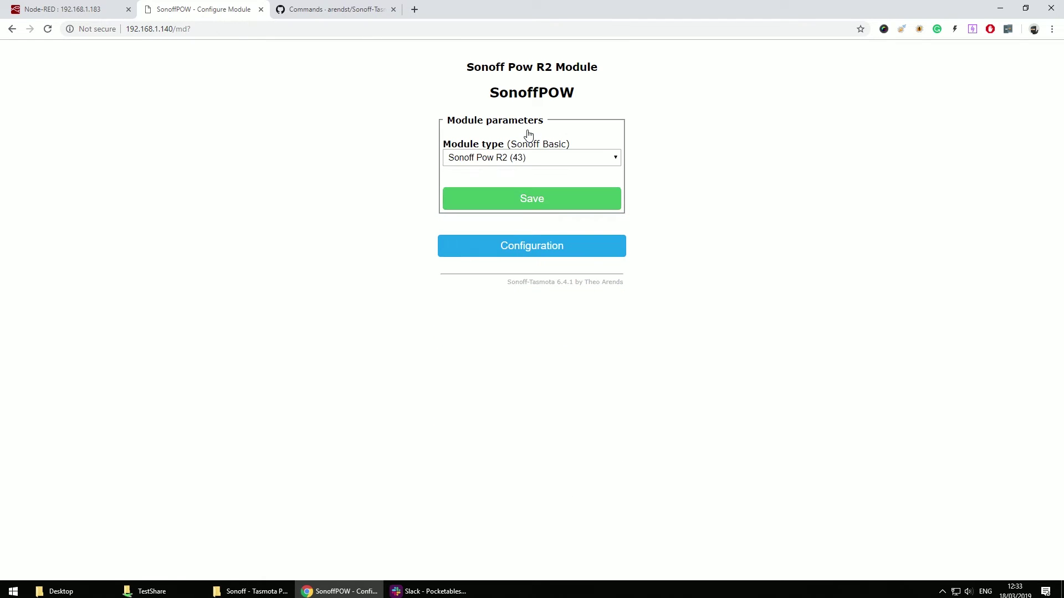
left_click(525, 161)
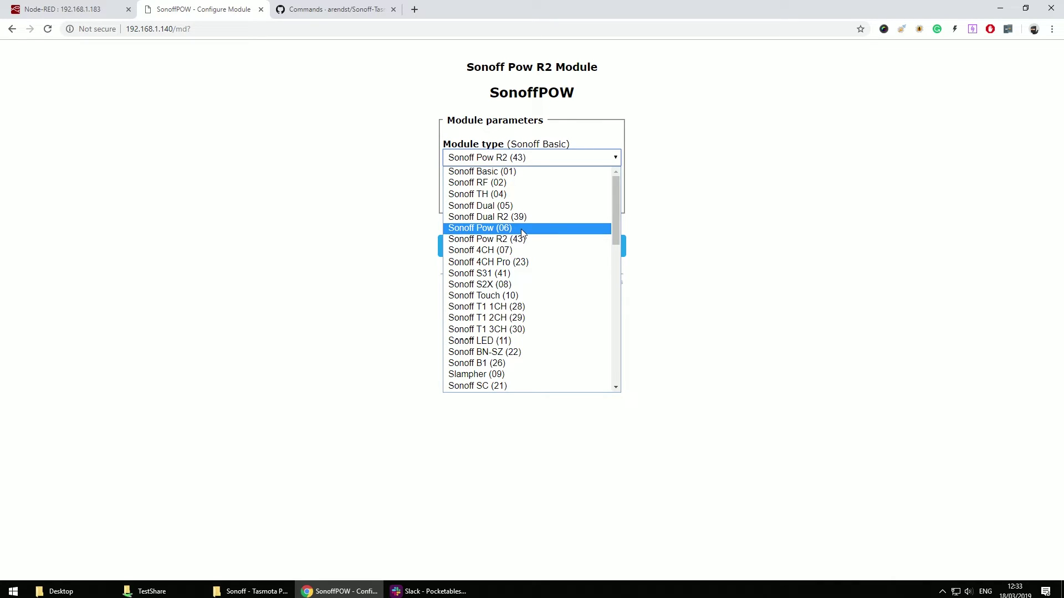
left_click(647, 225)
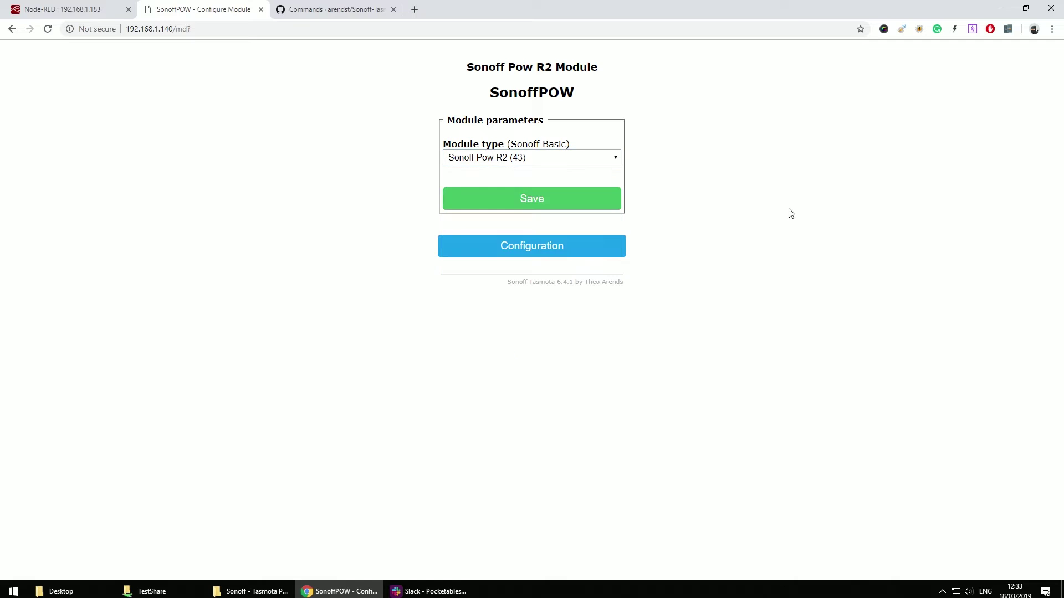
left_click(570, 251)
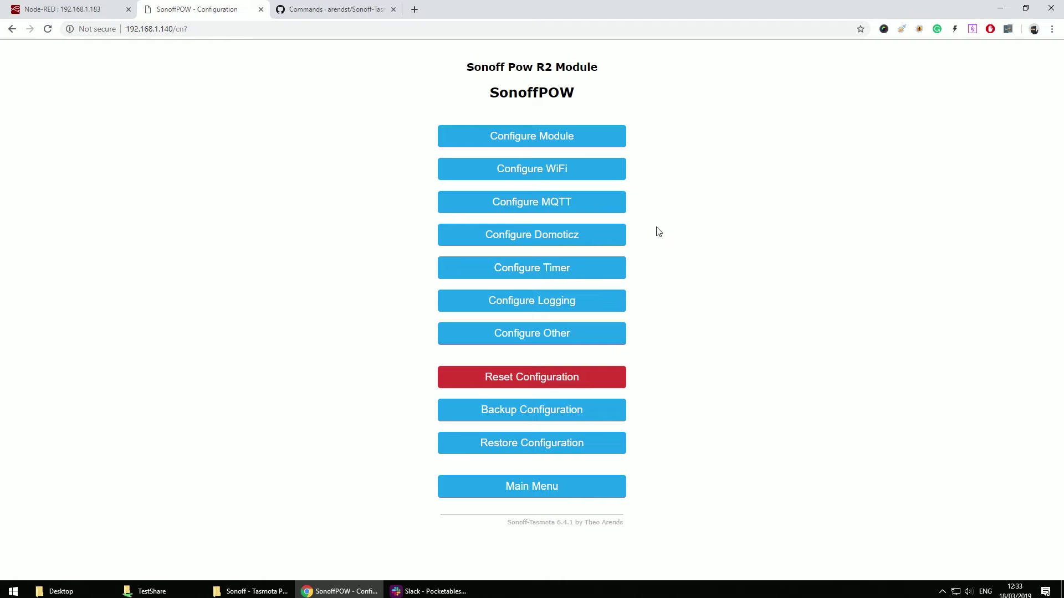
Inspect the MQTT page's topic sonoffPOW and full topic %topic%/%prefix%/, leaving without saving.
left_click(549, 201)
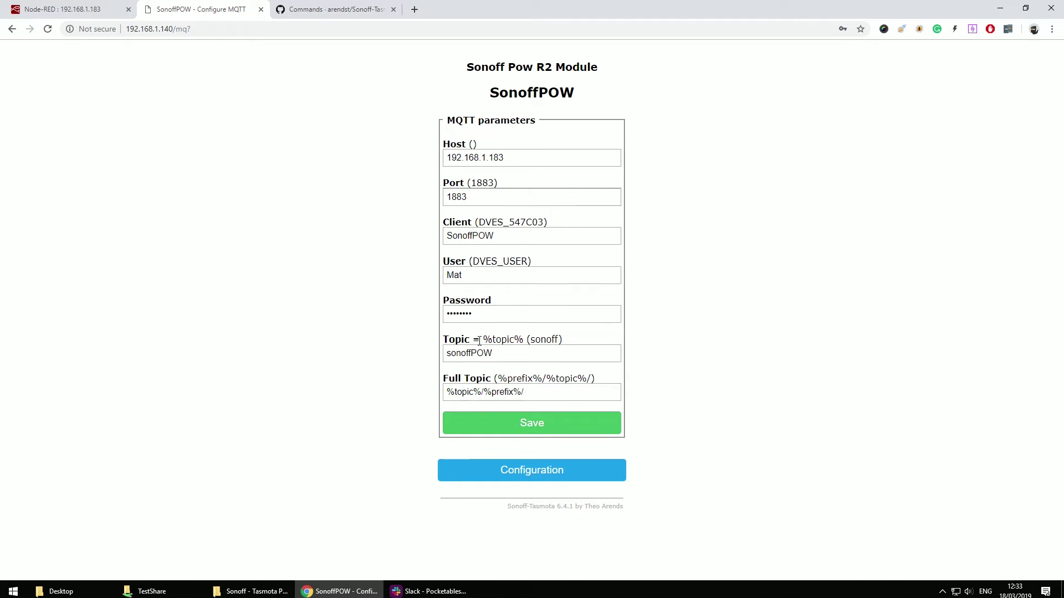
triple_click(540, 393)
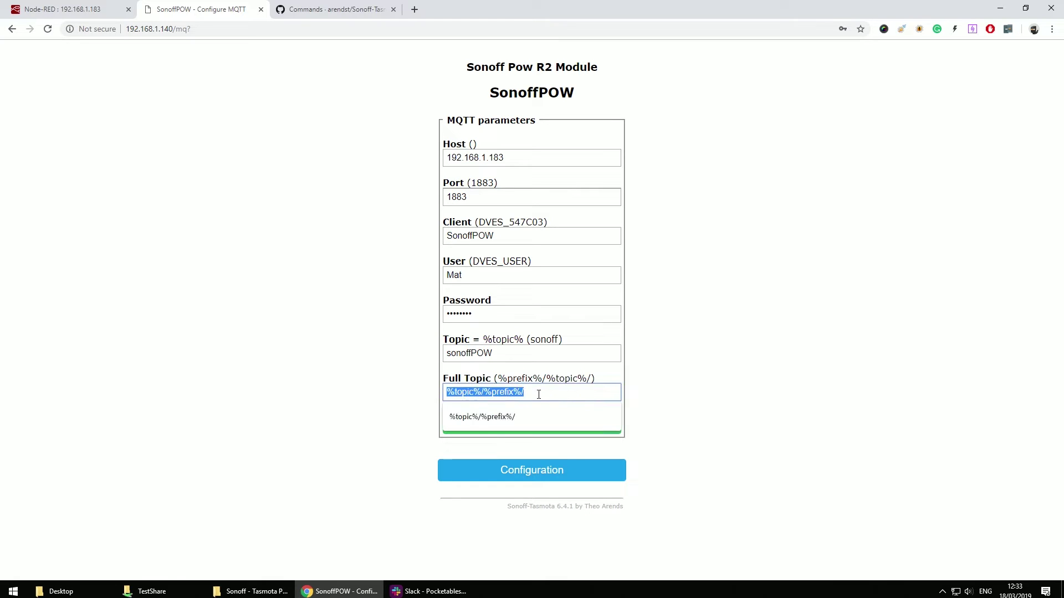
left_click(719, 390)
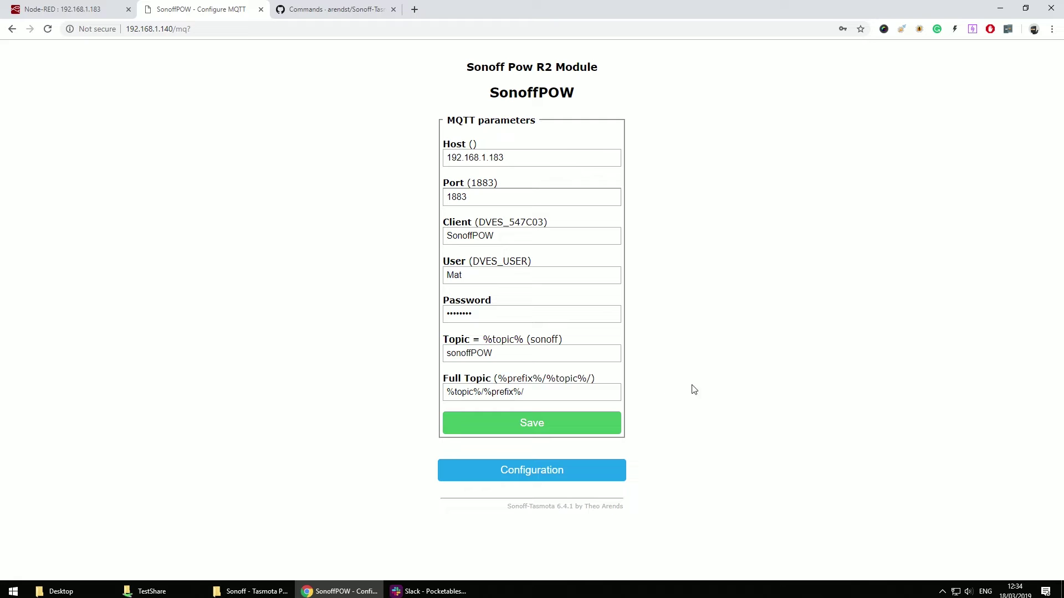
left_click(538, 355)
double_click(486, 353)
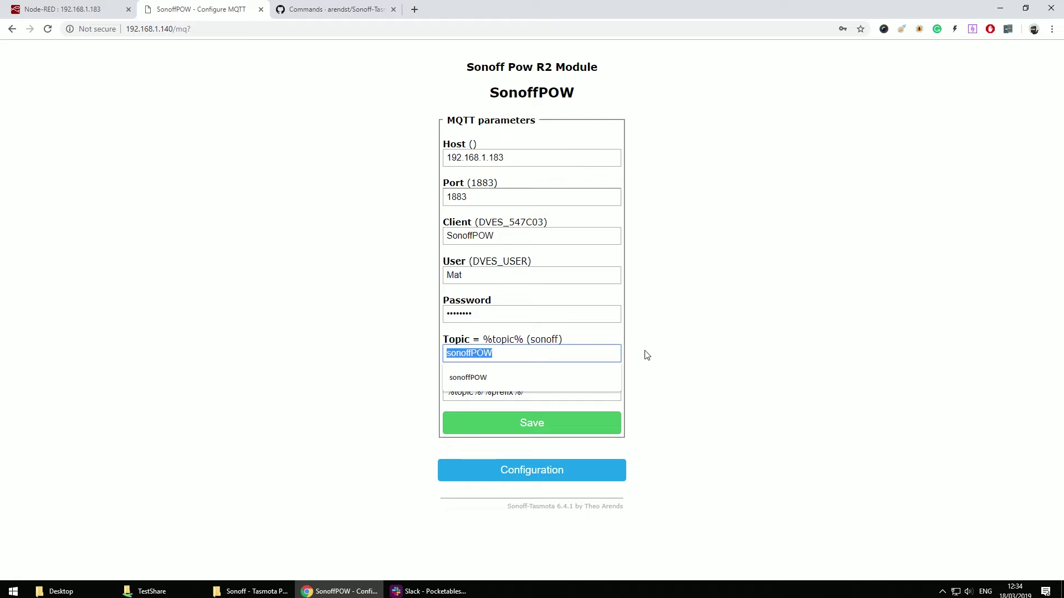
left_click(698, 356)
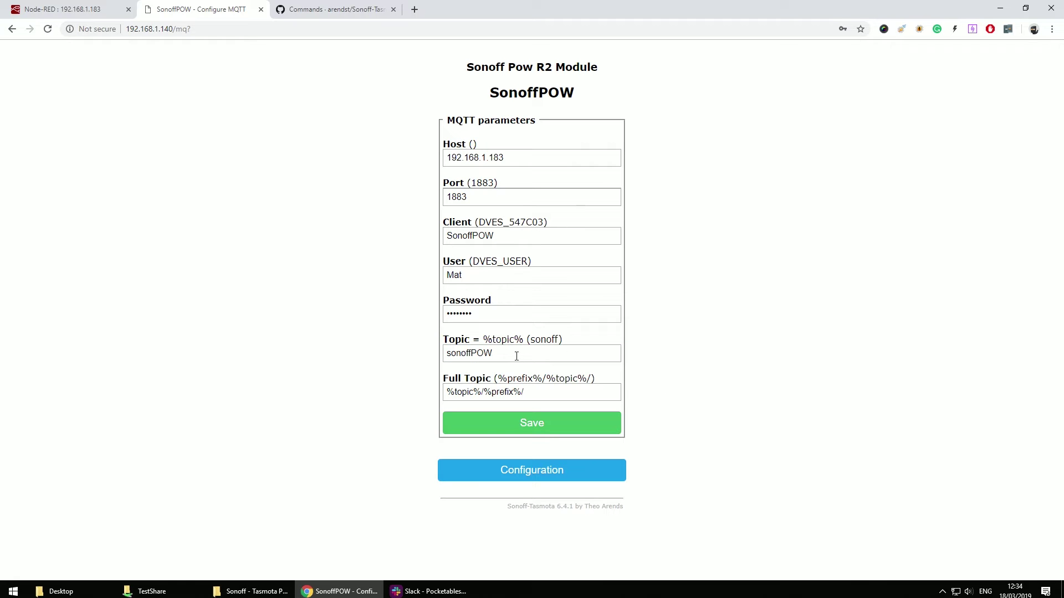
left_click(516, 356)
left_click(685, 357)
left_click_drag(527, 393, 435, 383)
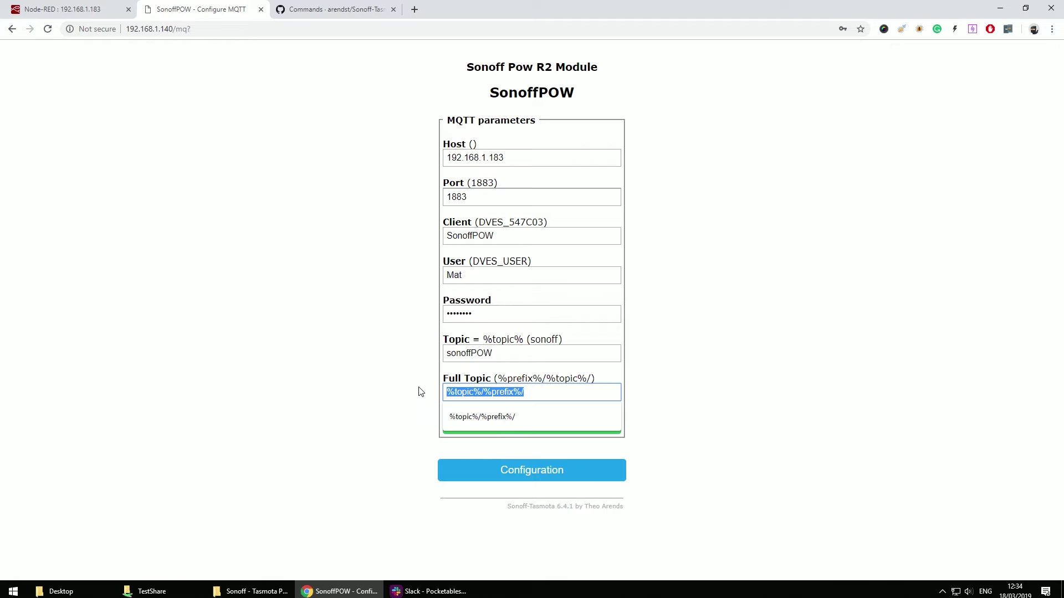
left_click(501, 473)
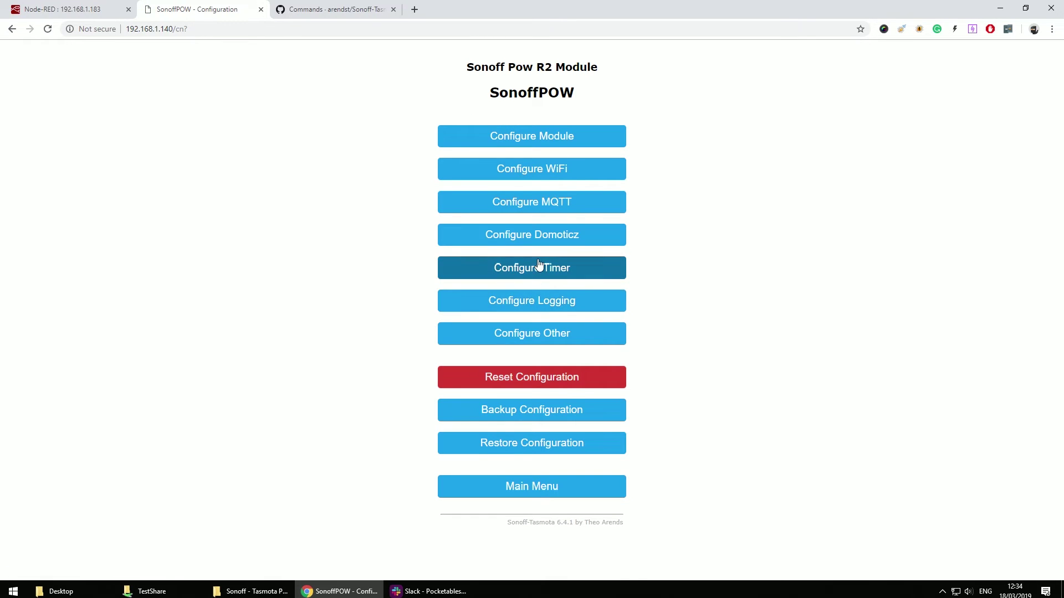
Check the Logging telemetry period is 300, go back to Configuration, and reopen the logging settings.
left_click(542, 303)
left_click_drag(487, 351, 407, 361)
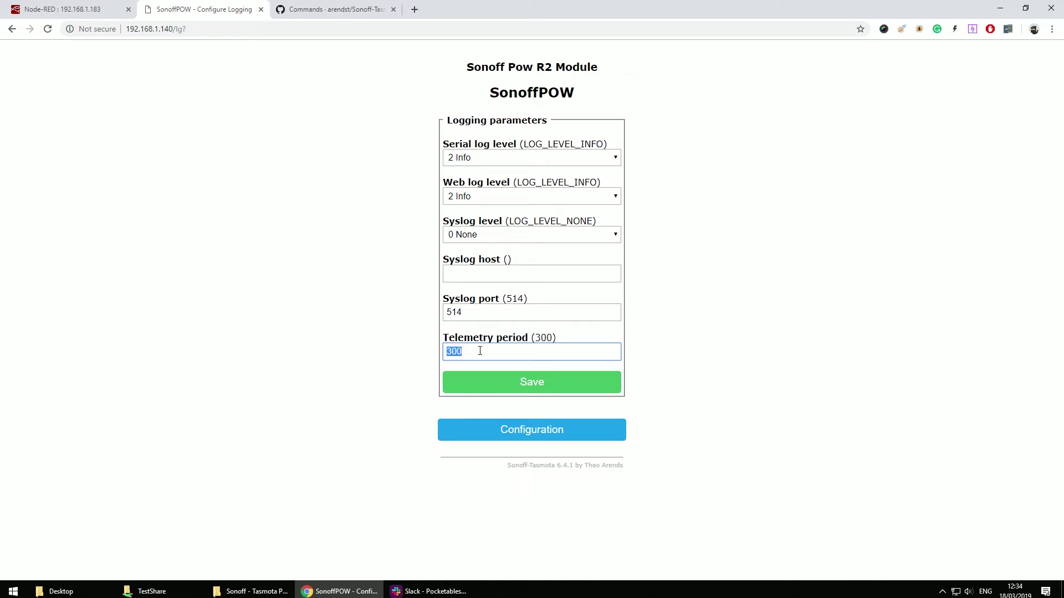
left_click_drag(480, 351, 442, 353)
left_click(536, 430)
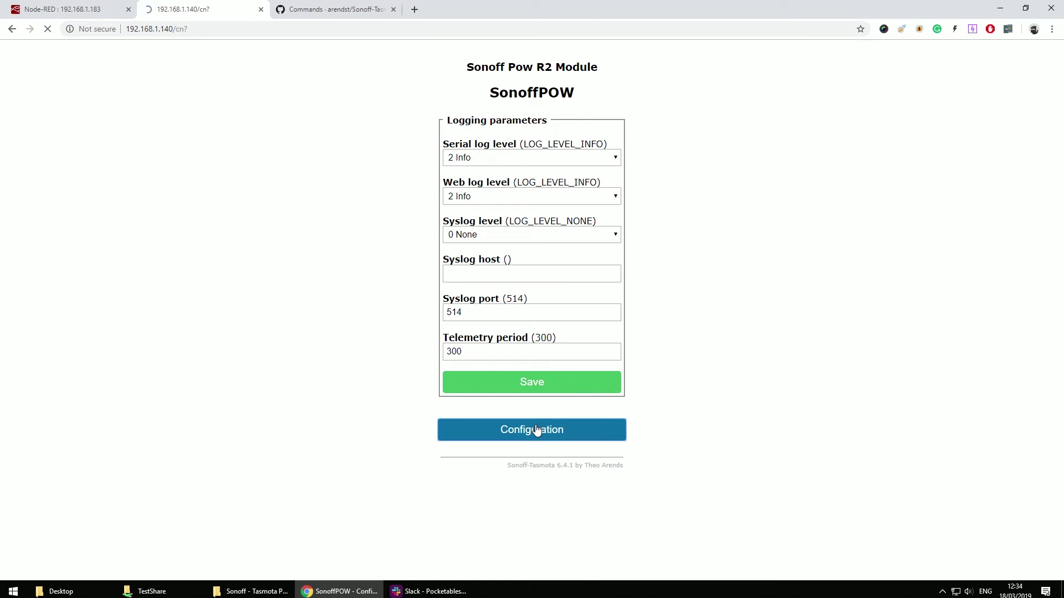
left_click(540, 306)
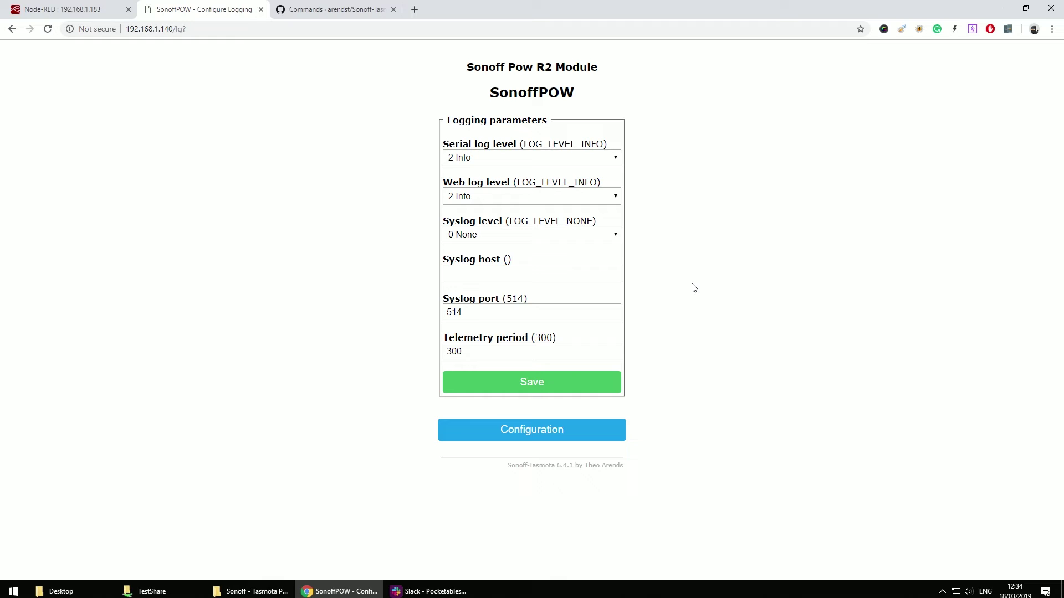
left_click(535, 434)
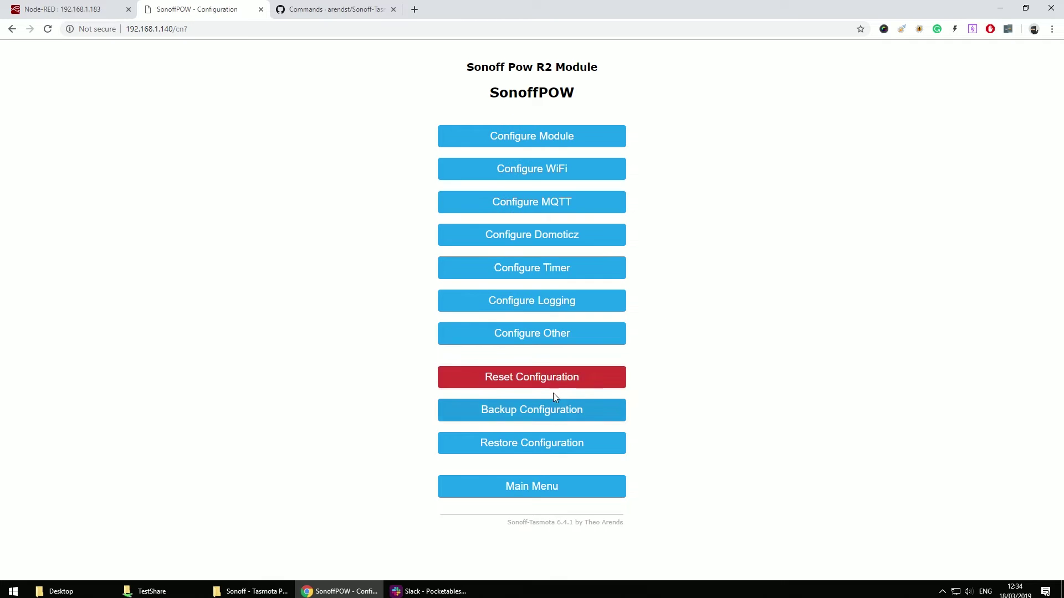
left_click(526, 341)
double_click(551, 157)
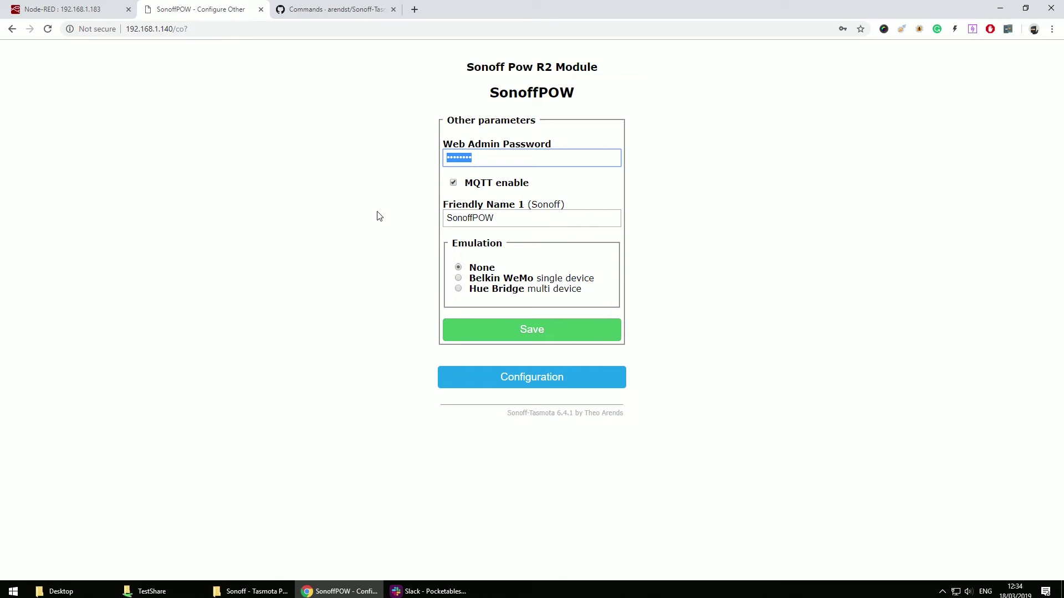
left_click(500, 160)
left_click(542, 382)
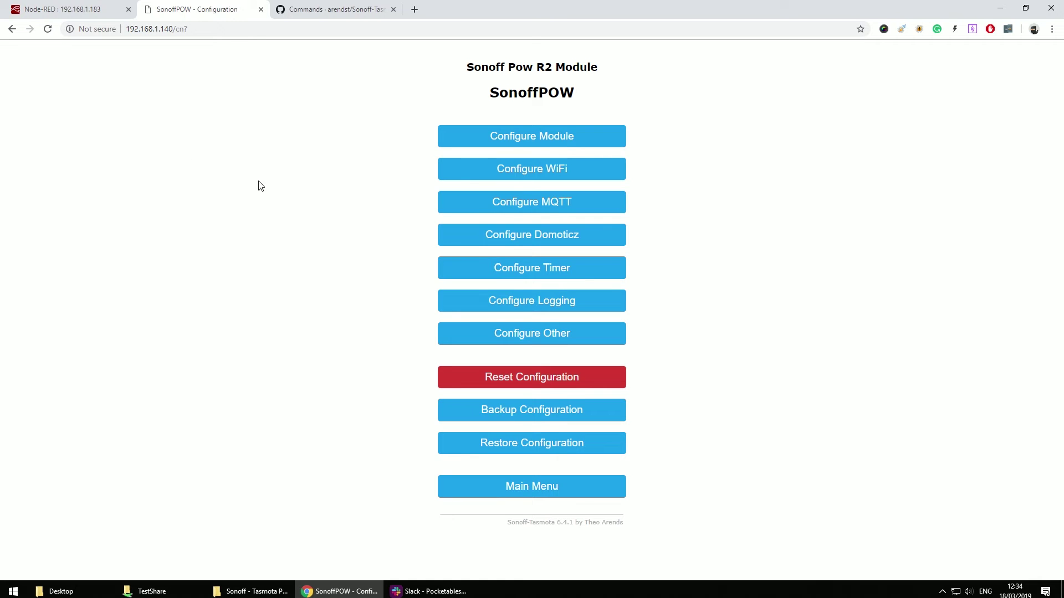
Check that the Relay Status MQTT node subscribes to sonoffPOW/stat/RESULT on 192.168.1.183:1883, then return to Tasmota.
left_click(58, 10)
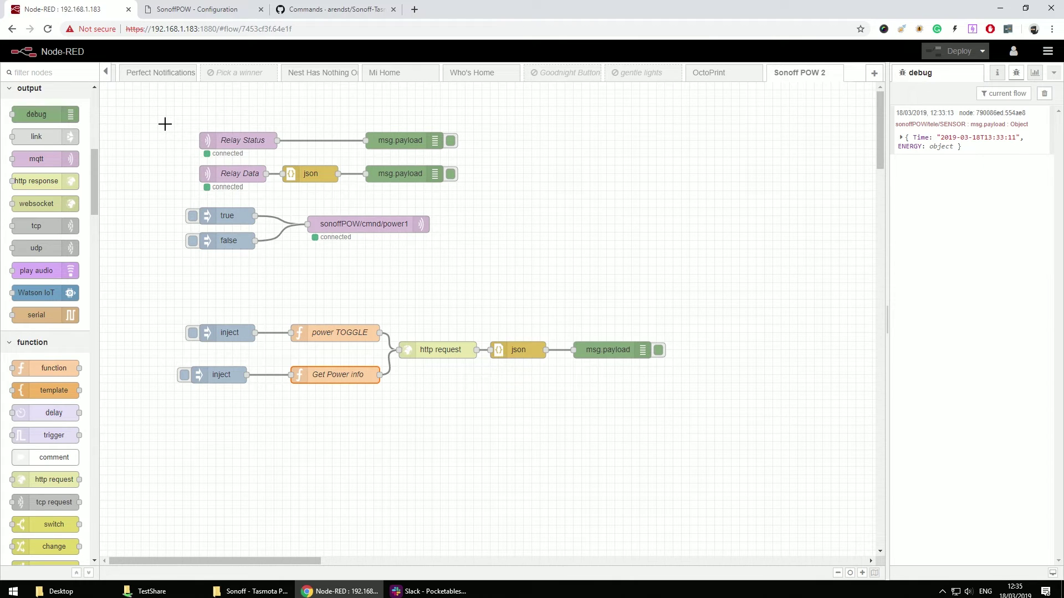
double_click(235, 135)
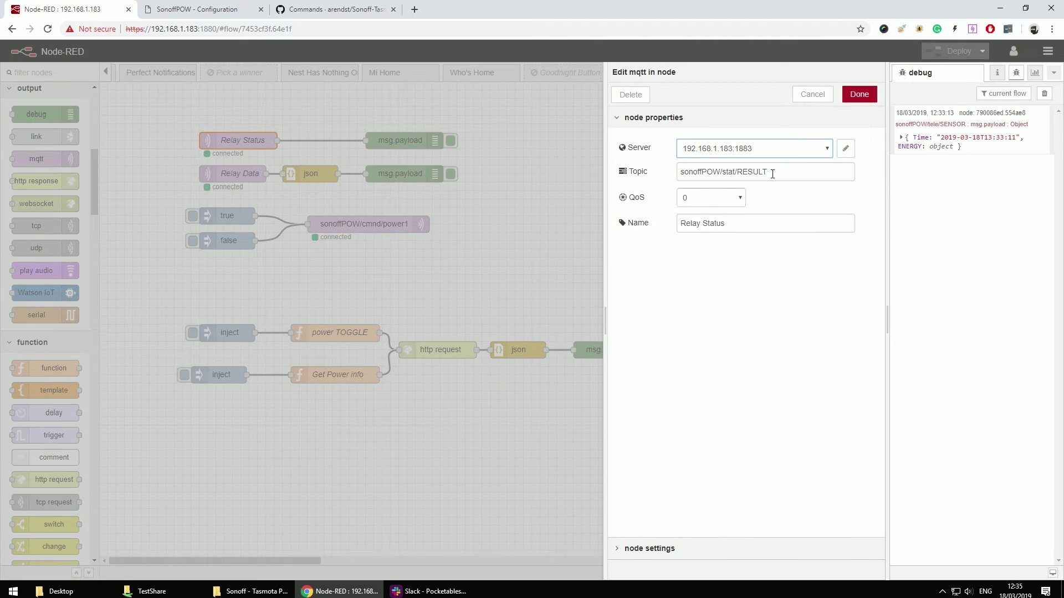
left_click_drag(770, 172, 681, 172)
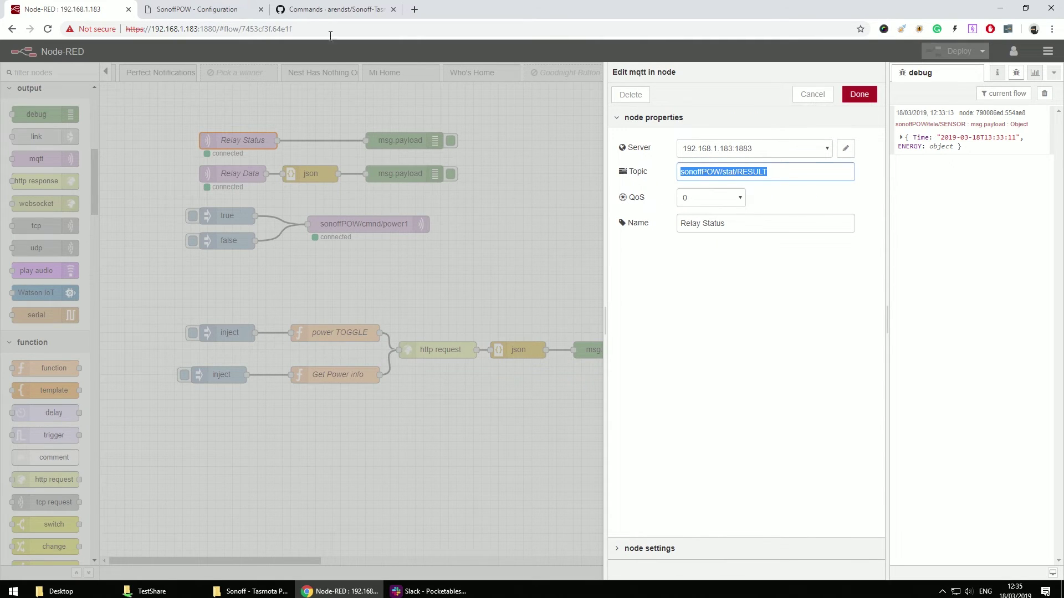
left_click(219, 9)
Review the MQTT log lines in the Sonoff device console, then go to the Tasmota Commands wiki.
left_click(509, 490)
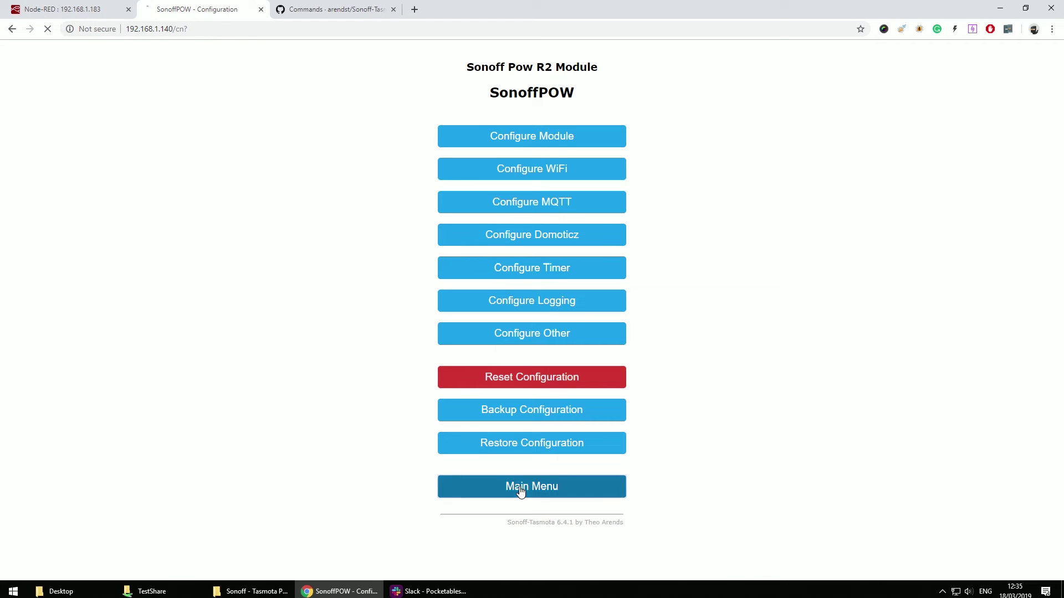
left_click(541, 436)
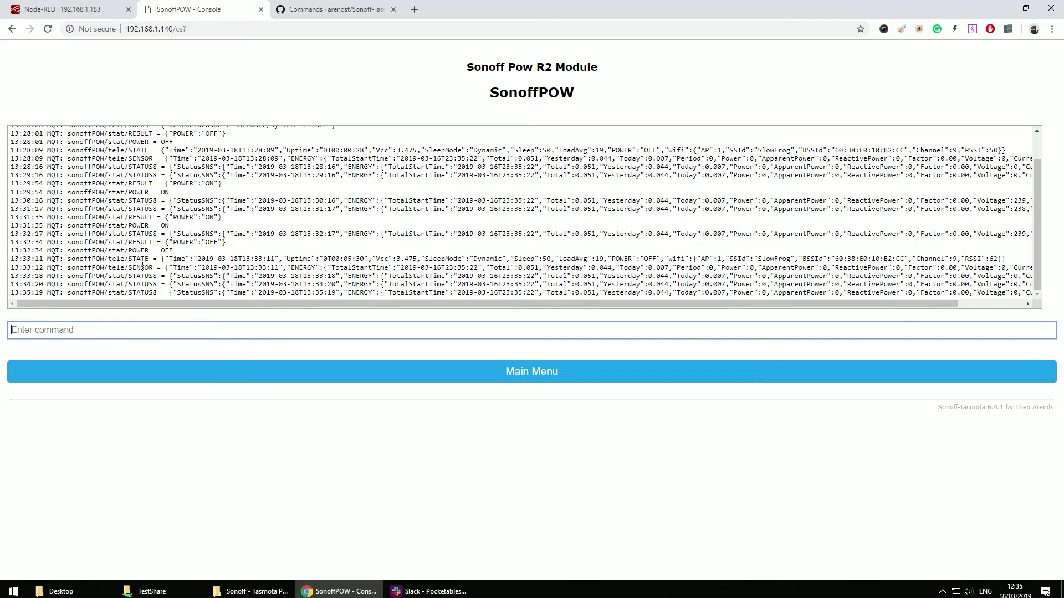
left_click_drag(69, 154, 154, 286)
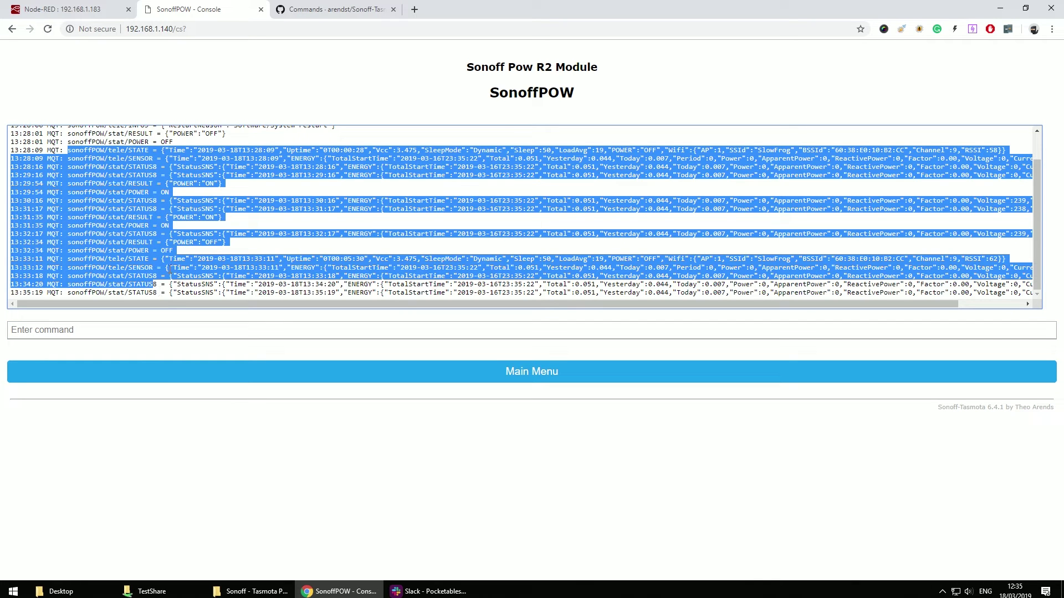
left_click(327, 8)
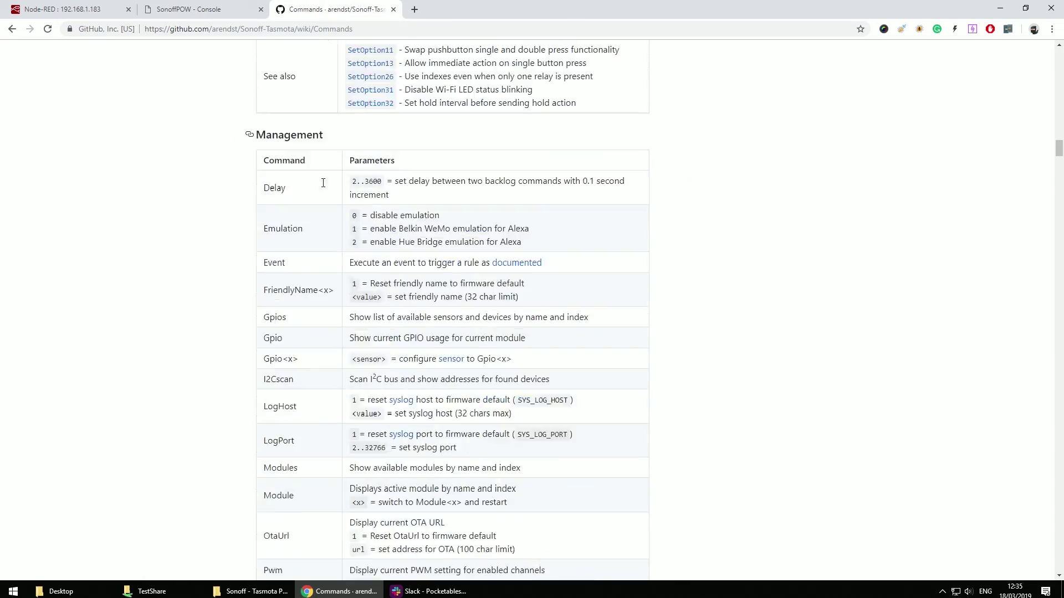
Scroll the Commands wiki to the Control table listing Backlog, BlinkCount, BlinkTime and Interlock.
scroll(324, 186, "down", 6)
scroll(326, 190, "up", 3)
scroll(320, 129, "up", 20)
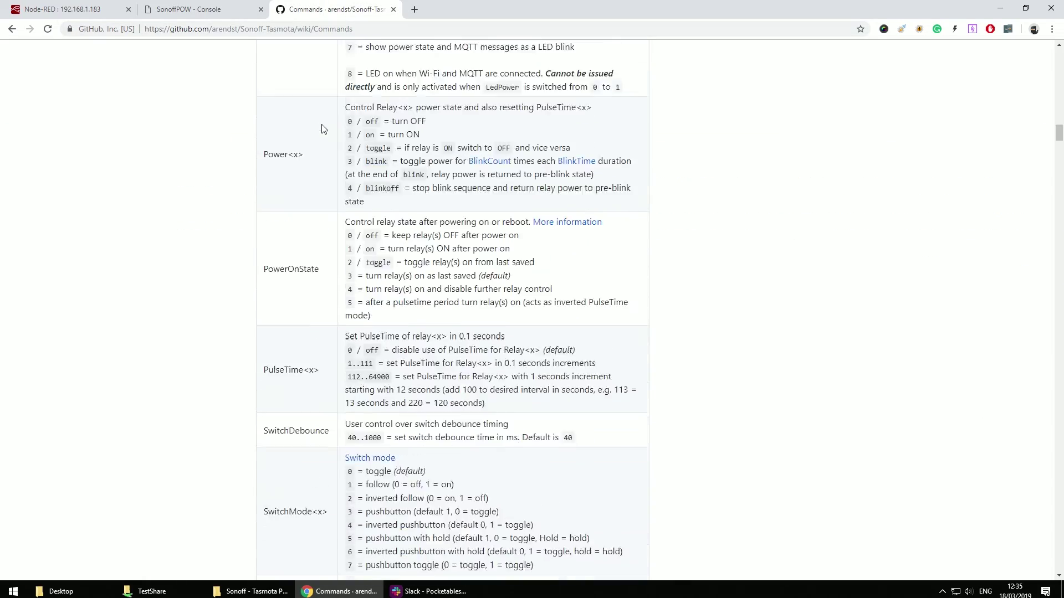
scroll(317, 131, "up", 7)
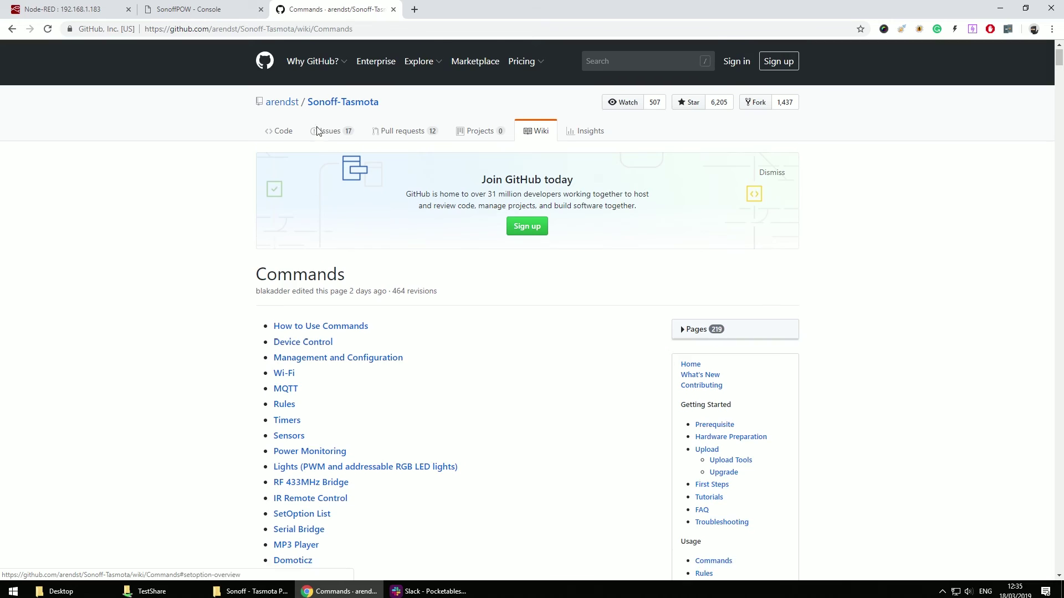
scroll(254, 209, "down", 20)
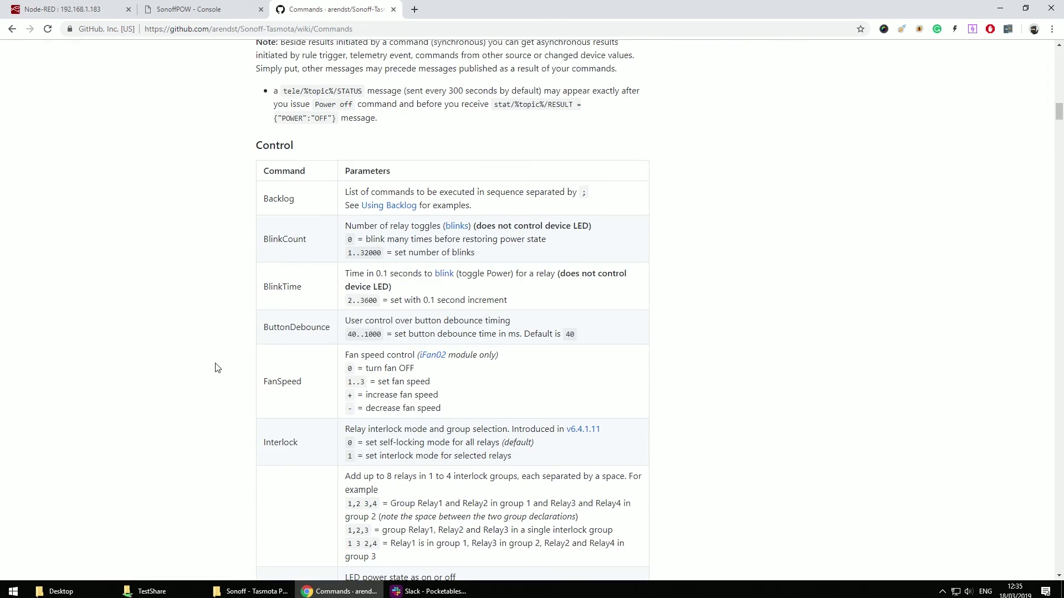
Highlight sonoffPOW/stat/RESULT and its "POWER":"ON" payload on the 13:29:54 console line.
scroll(243, 339, "down", 6)
left_click(194, 7)
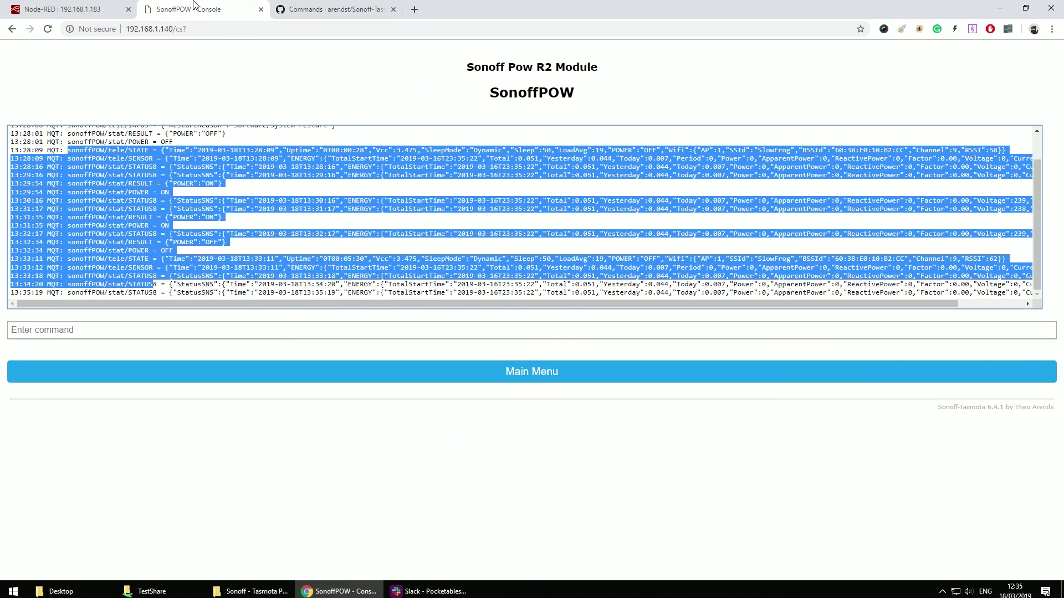
left_click(161, 163)
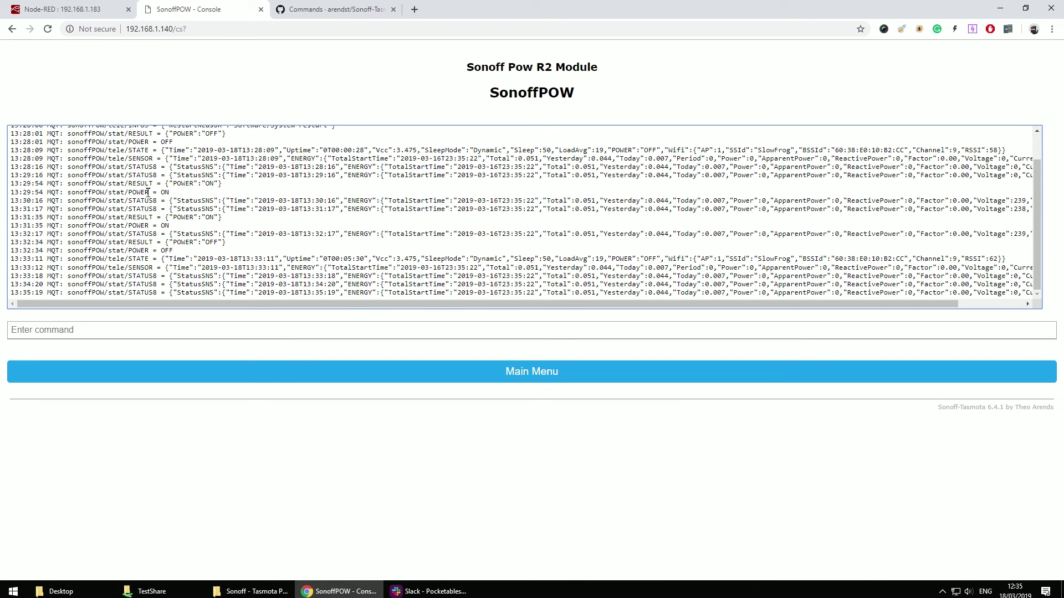
left_click_drag(153, 183, 68, 183)
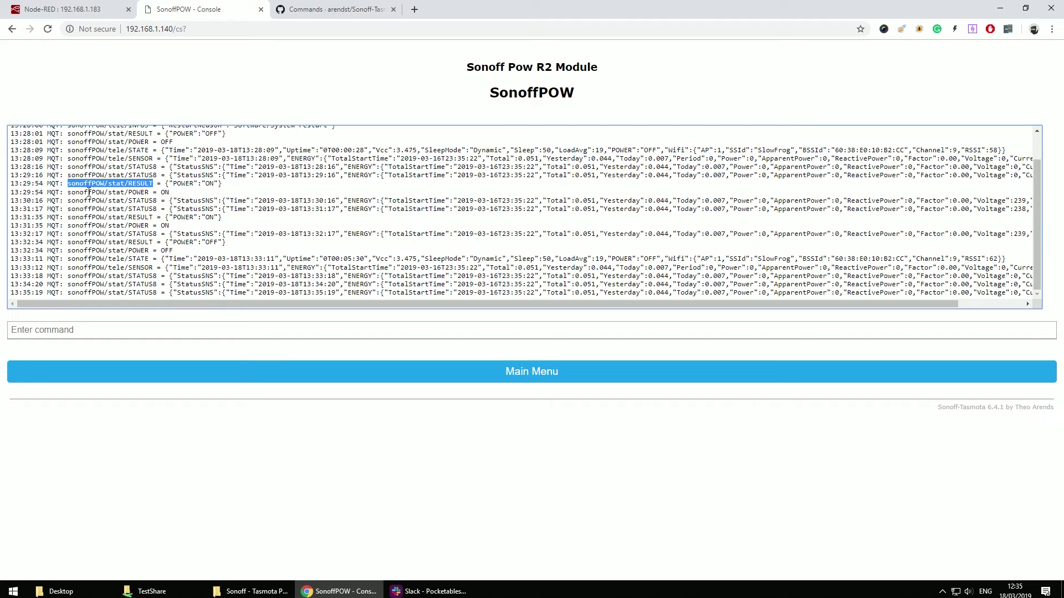
left_click_drag(220, 184, 171, 188)
Inject true to switch the relay on and confirm {"POWER":"ON"} in the debug panel.
left_click(75, 9)
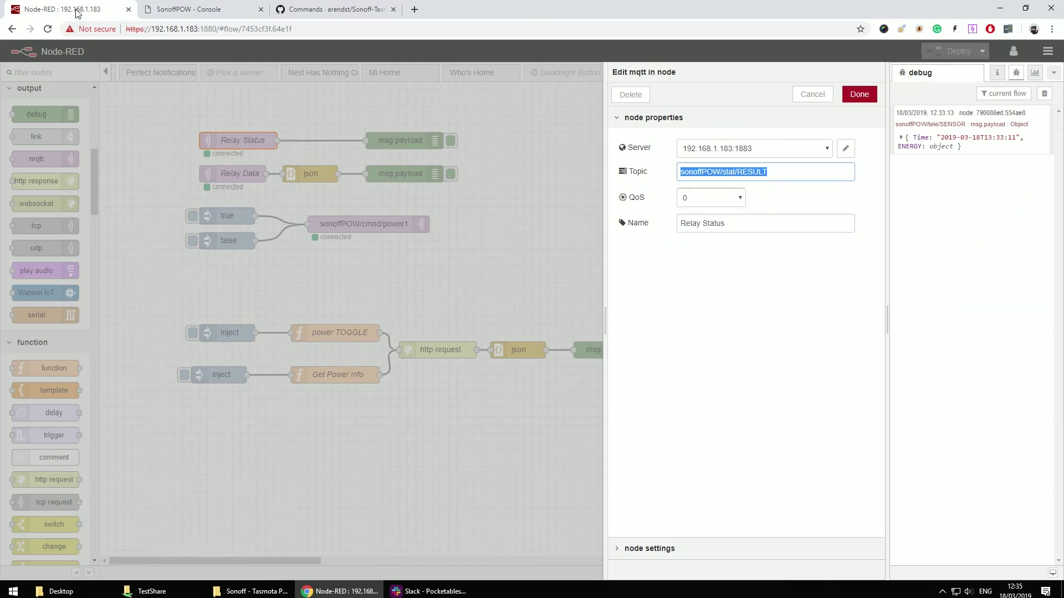
left_click_drag(775, 172, 679, 173)
left_click(859, 94)
left_click(193, 215)
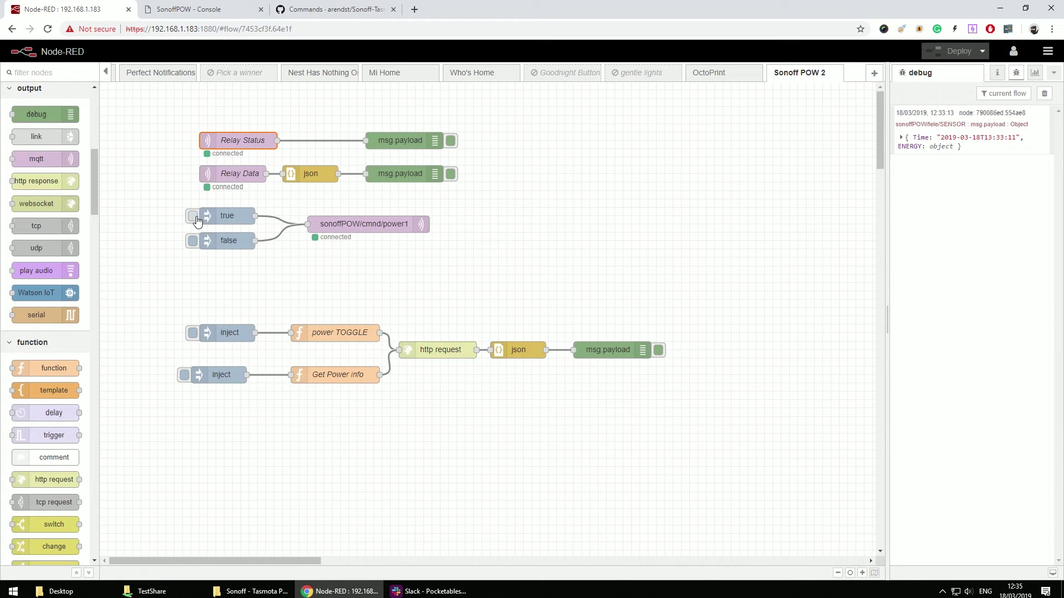
left_click_drag(957, 184, 887, 183)
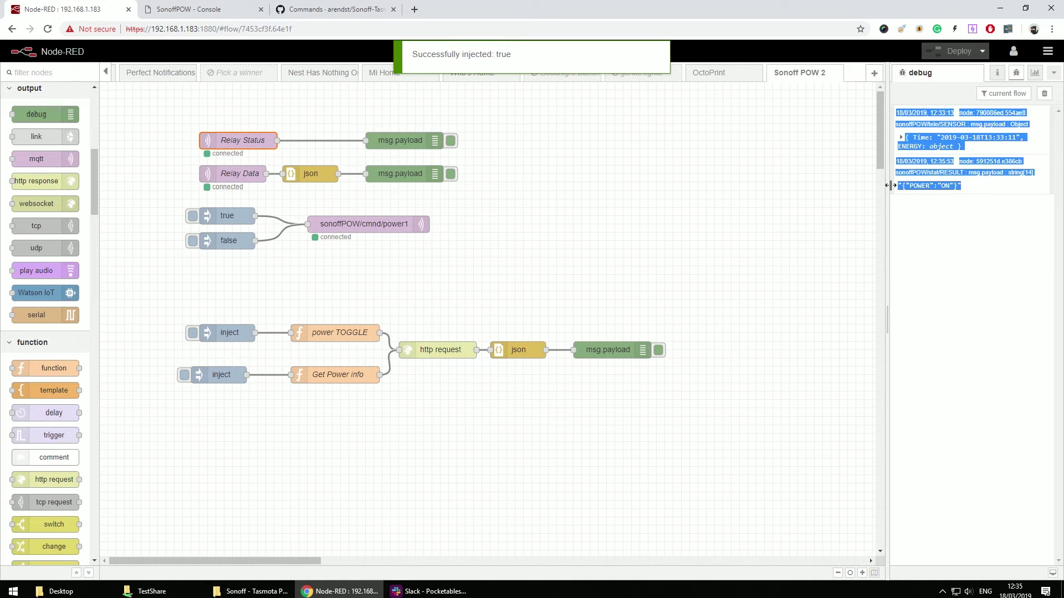
left_click(935, 185)
double_click(934, 186)
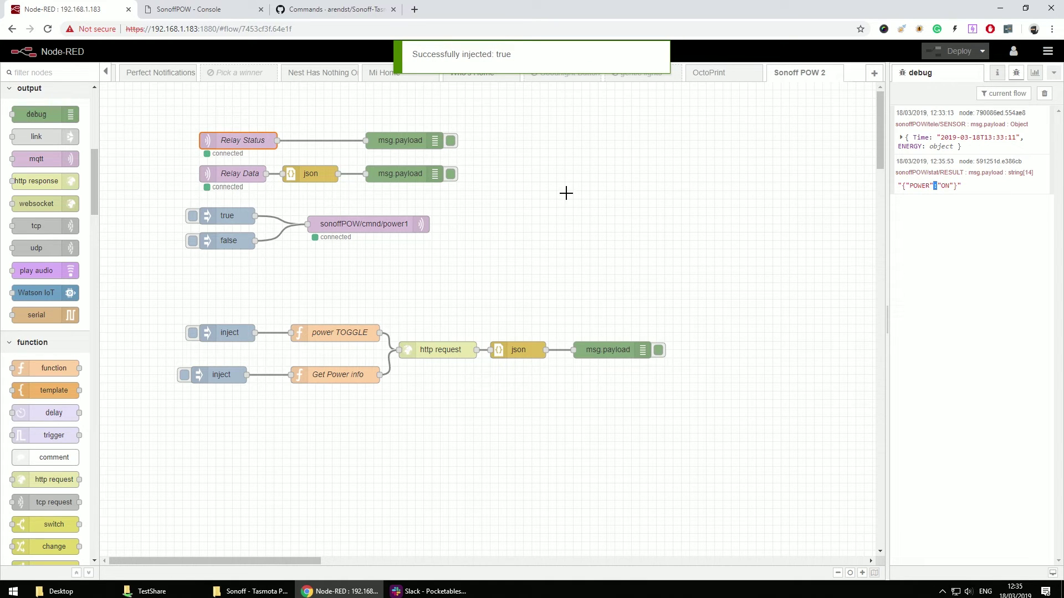
Check the Relay Data node's sonoffPOW/tele/SENSOR topic, then return to the device console.
double_click(233, 175)
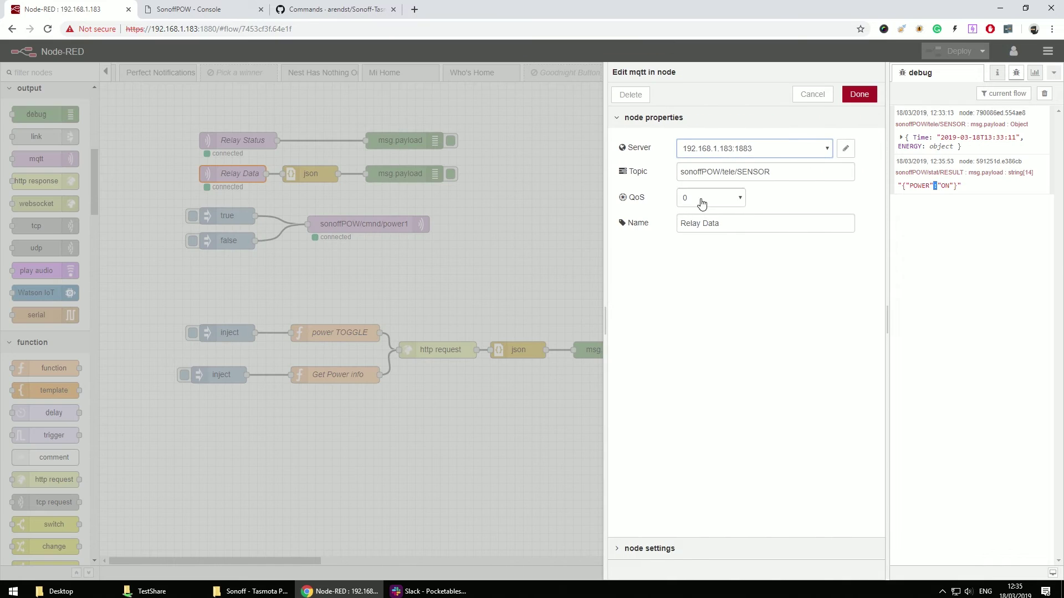
left_click(642, 174)
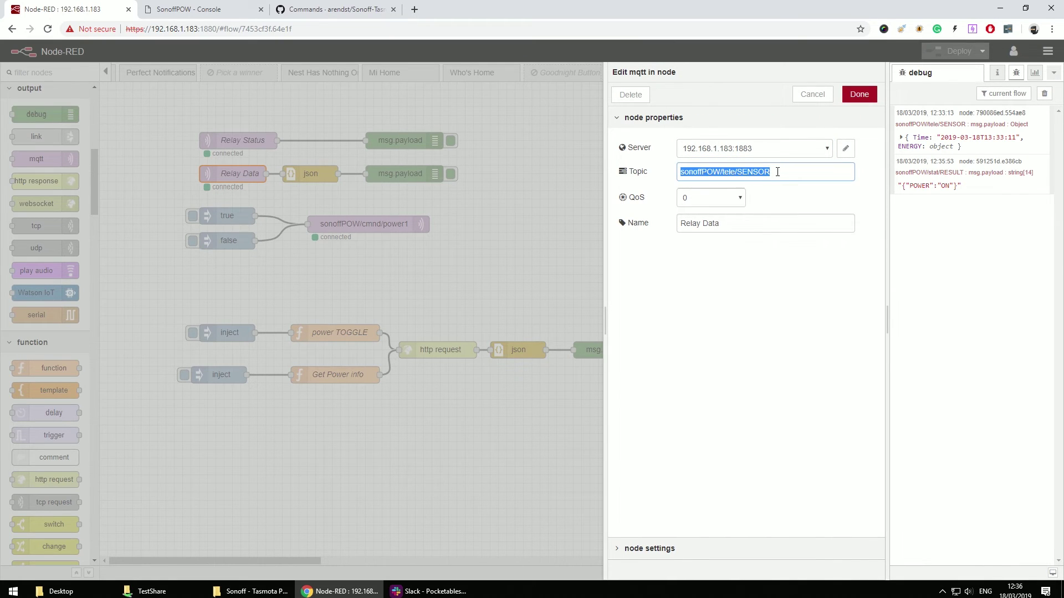
left_click(859, 94)
left_click(188, 9)
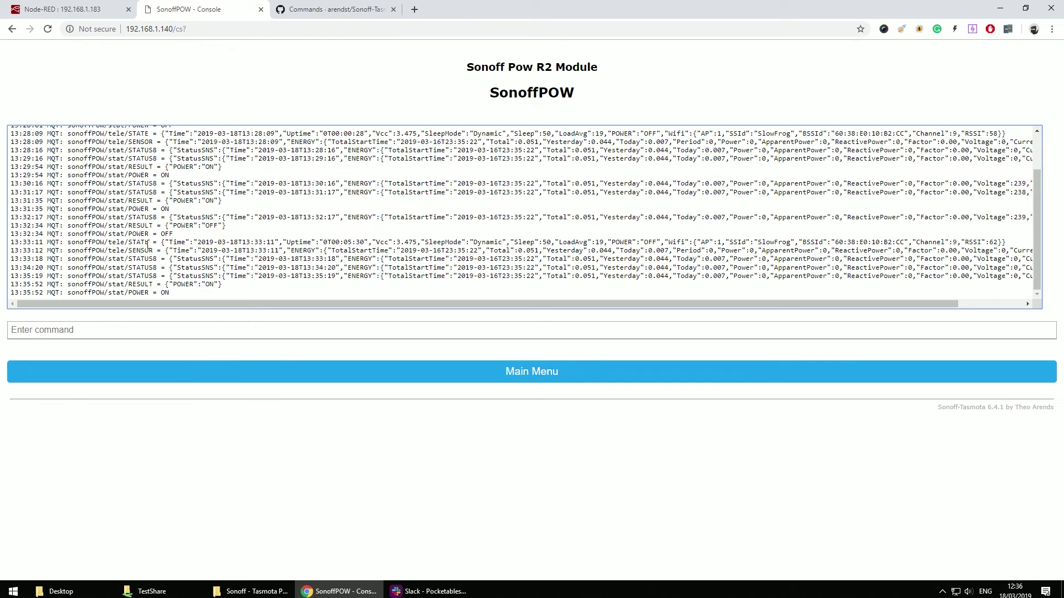
left_click_drag(152, 251, 68, 253)
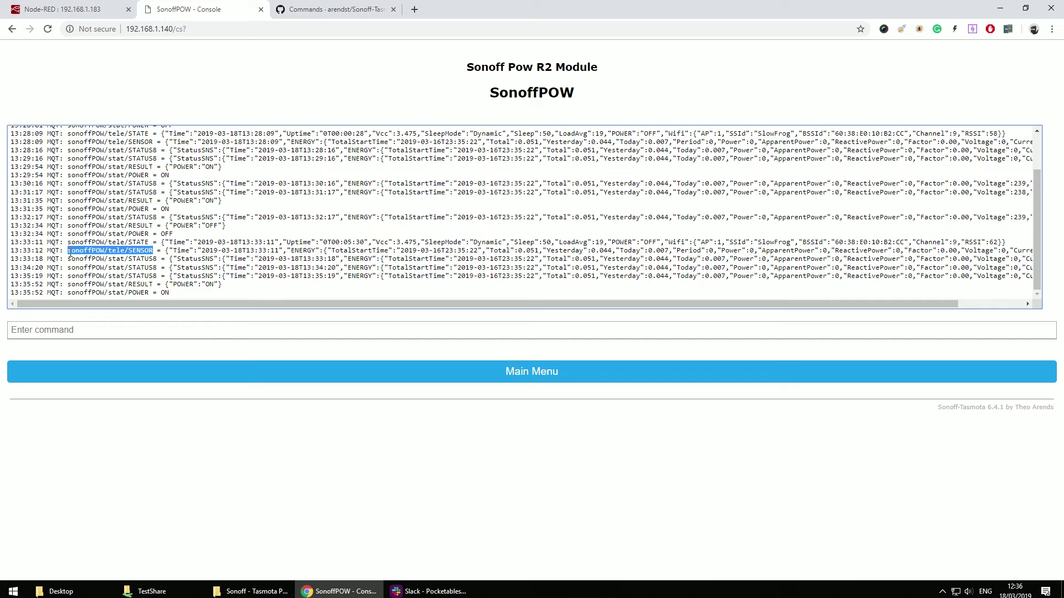
left_click_drag(174, 248, 632, 247)
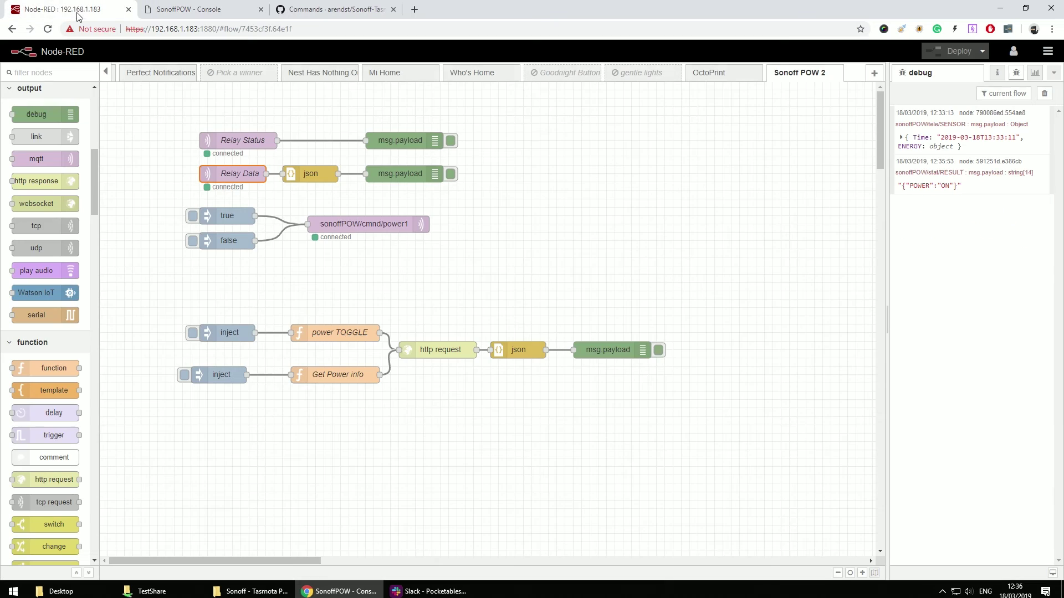
Verify the MQTT out node's command topic is sonoffPOW/cmnd/power1.
left_click(78, 10)
double_click(352, 231)
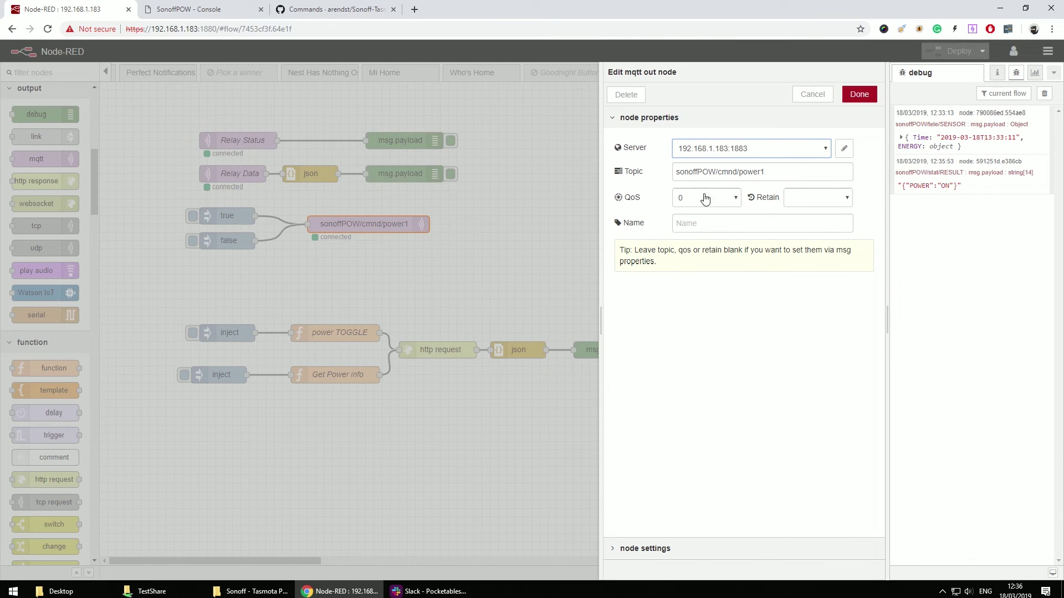
left_click(697, 172)
double_click(696, 171)
double_click(727, 173)
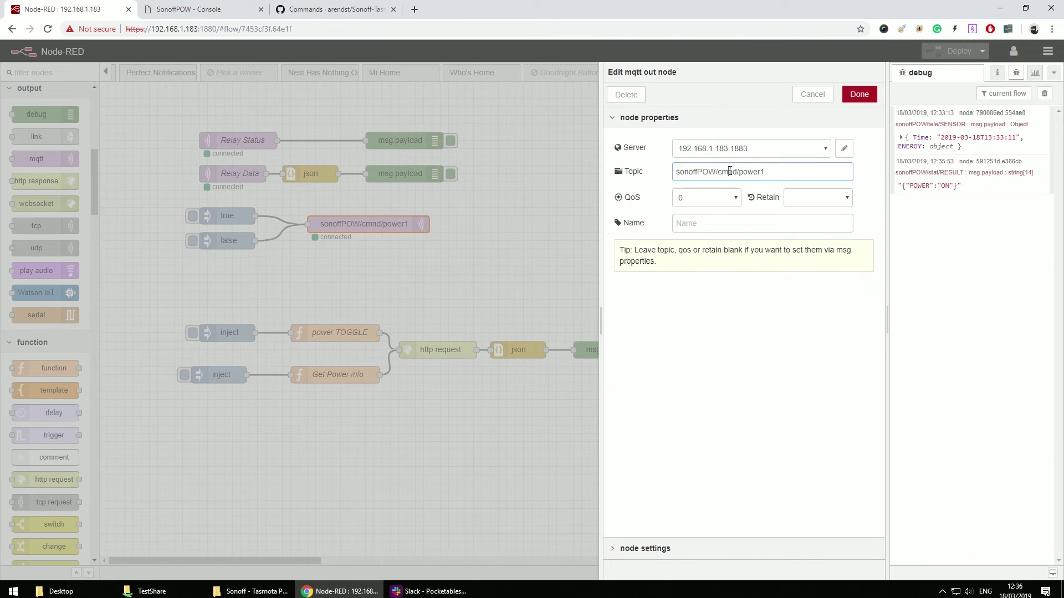
double_click(749, 175)
left_click(776, 175)
Inject false to switch the relay off, then select the whole HTTP request flow.
left_click(858, 95)
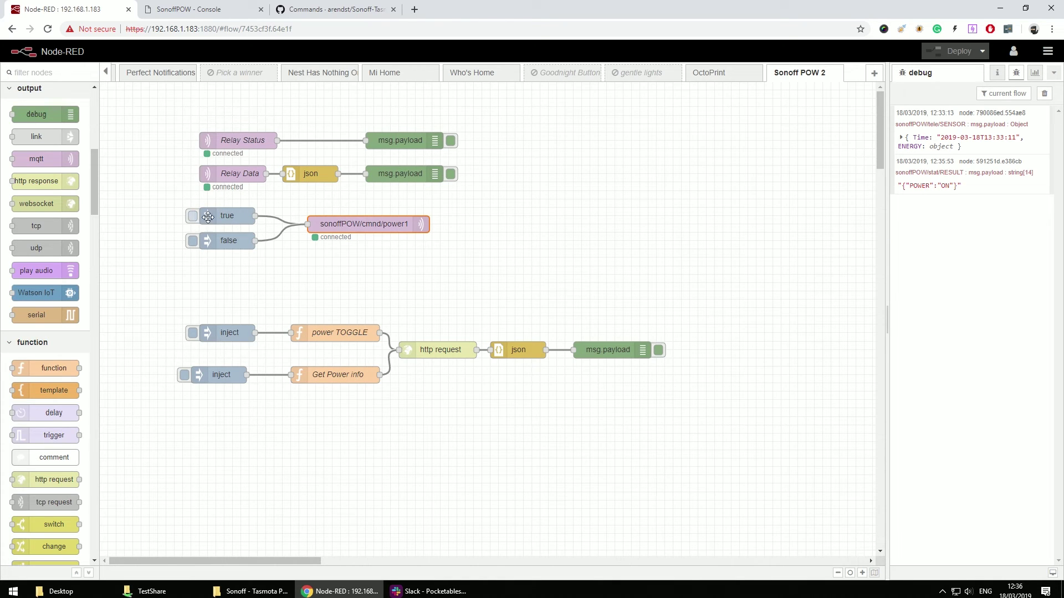
left_click(193, 240)
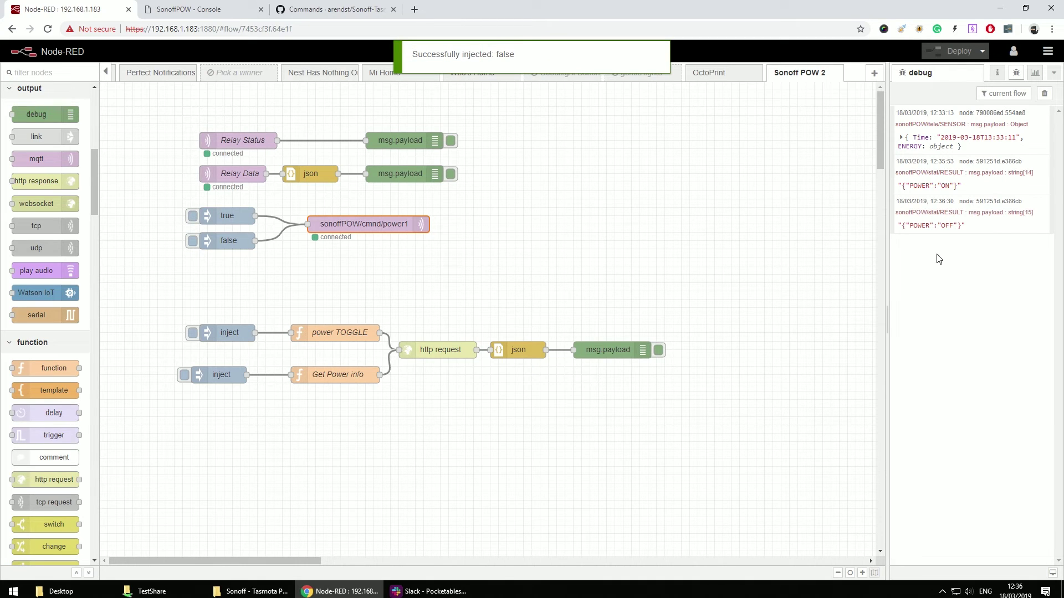
left_click_drag(139, 284, 724, 445)
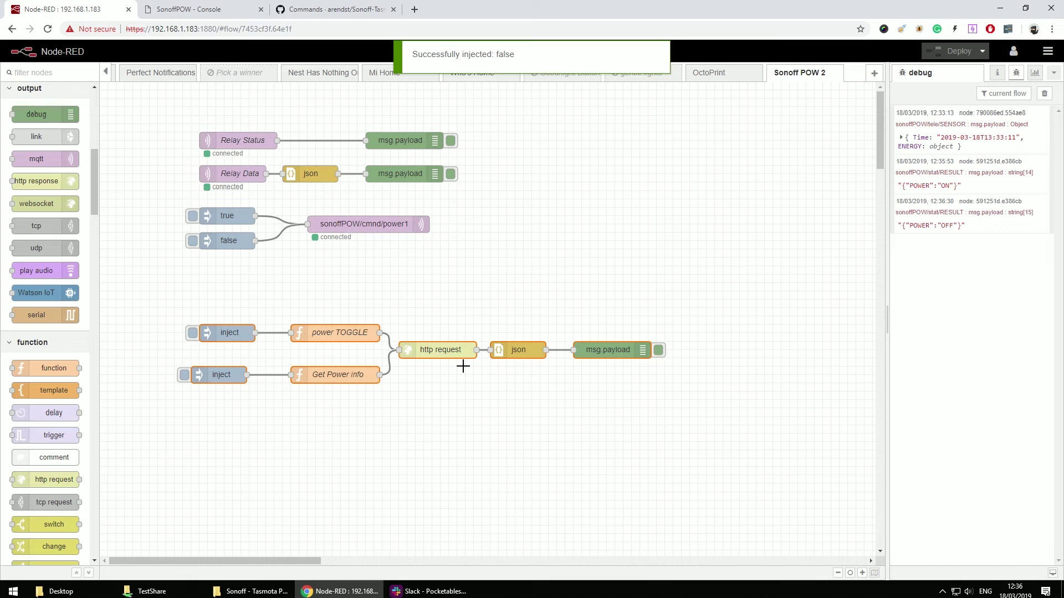
Review how the power TOGGLE function builds its URL from user, password, device IP and command.
double_click(362, 336)
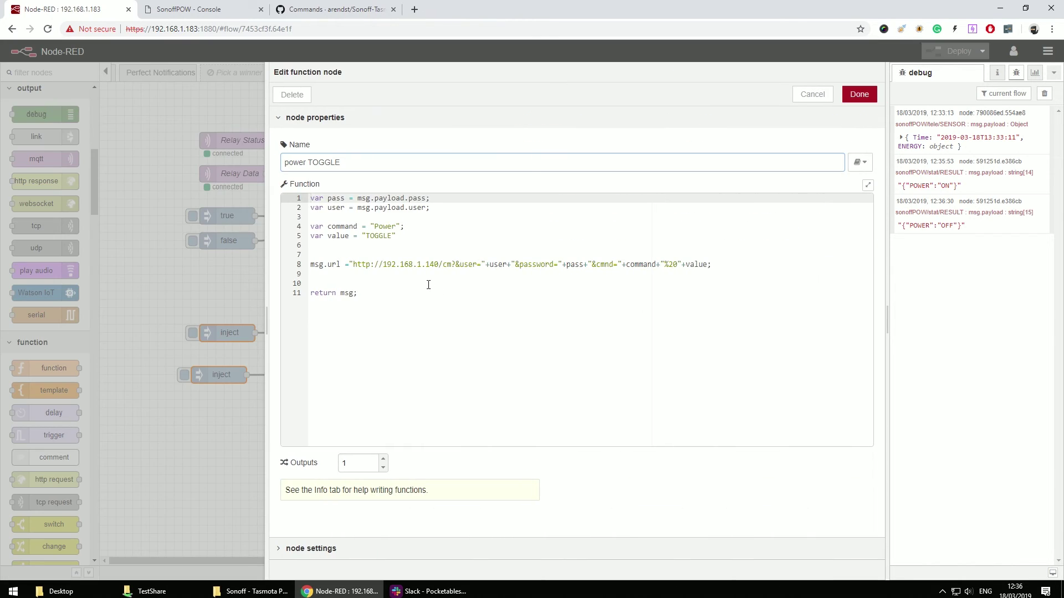
left_click_drag(440, 210, 314, 200)
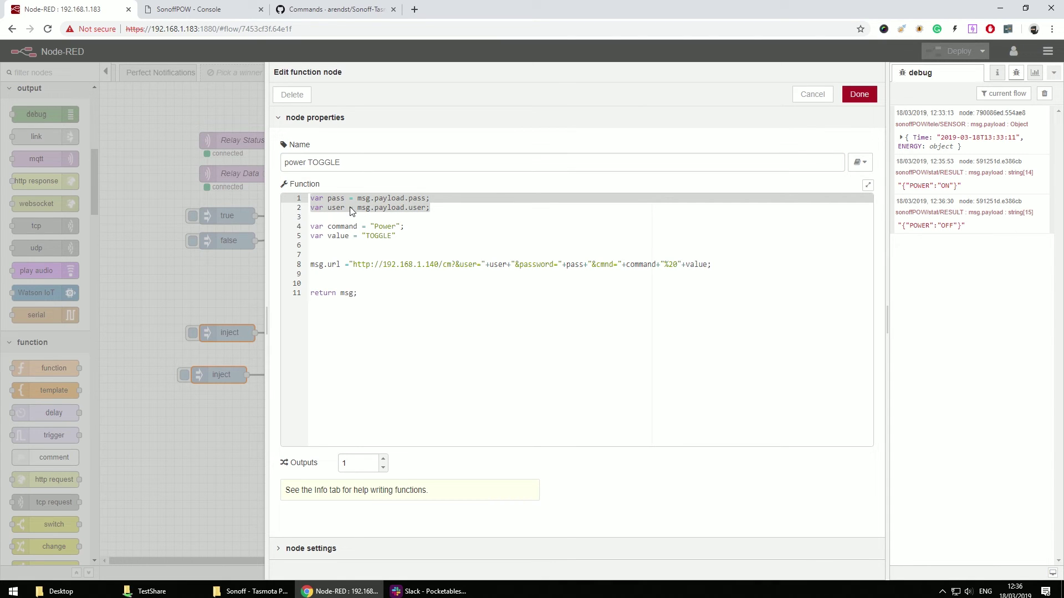
left_click(455, 227)
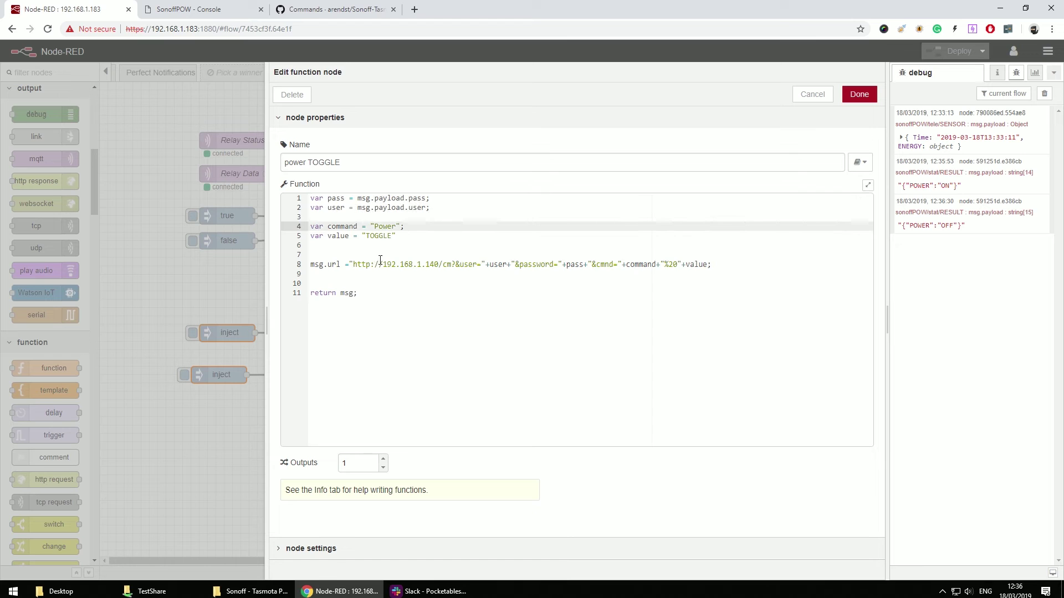
left_click_drag(354, 268, 385, 264)
left_click_drag(451, 264, 720, 266)
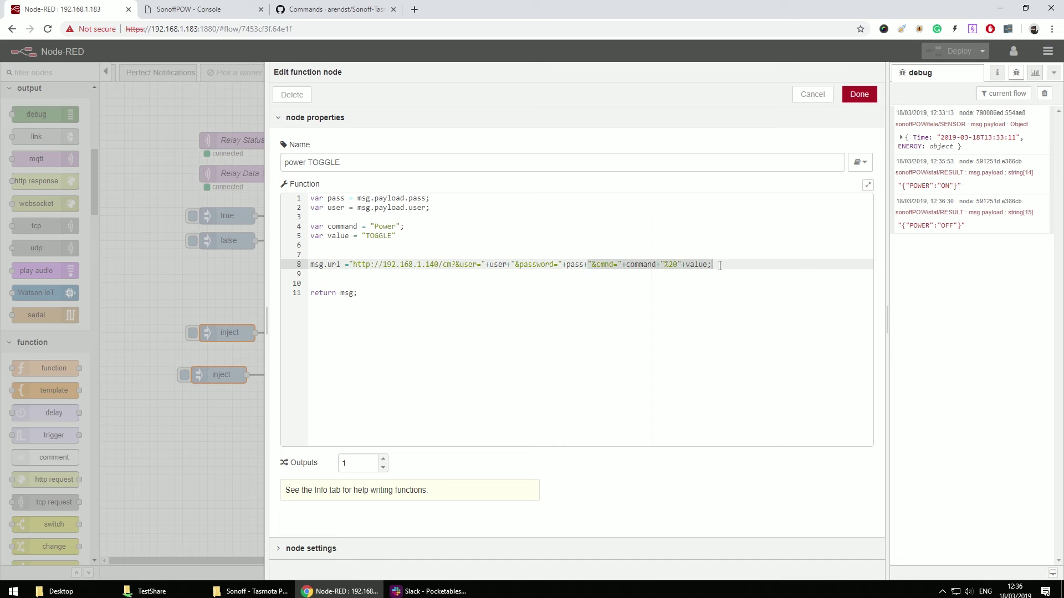
left_click(644, 300)
left_click(384, 236)
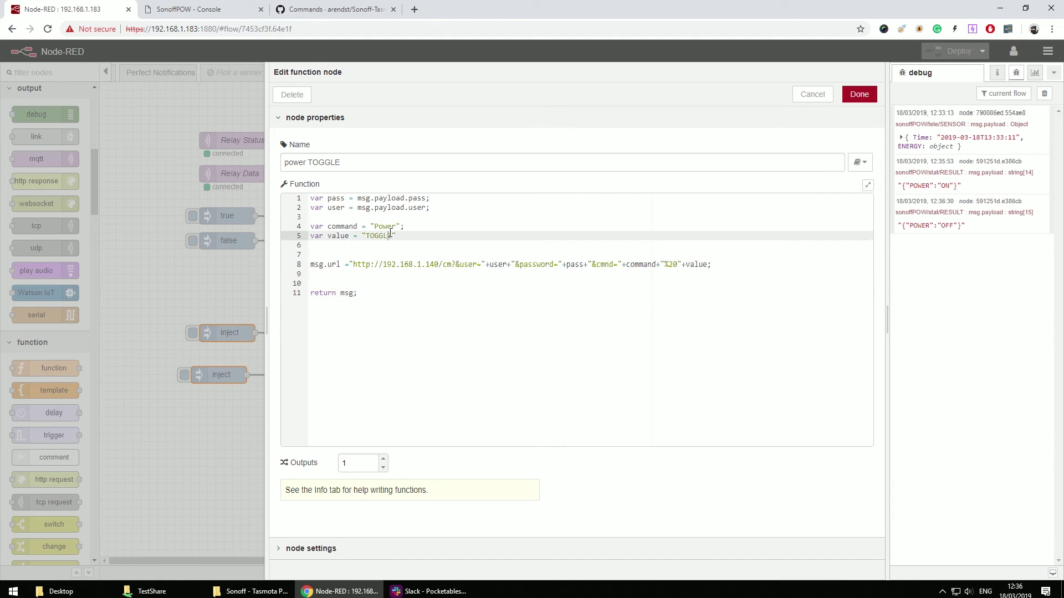
Confirm the command is Power TOGGLE and fire the flow, turning the relay on.
double_click(385, 226)
left_click(384, 238)
left_click(858, 95)
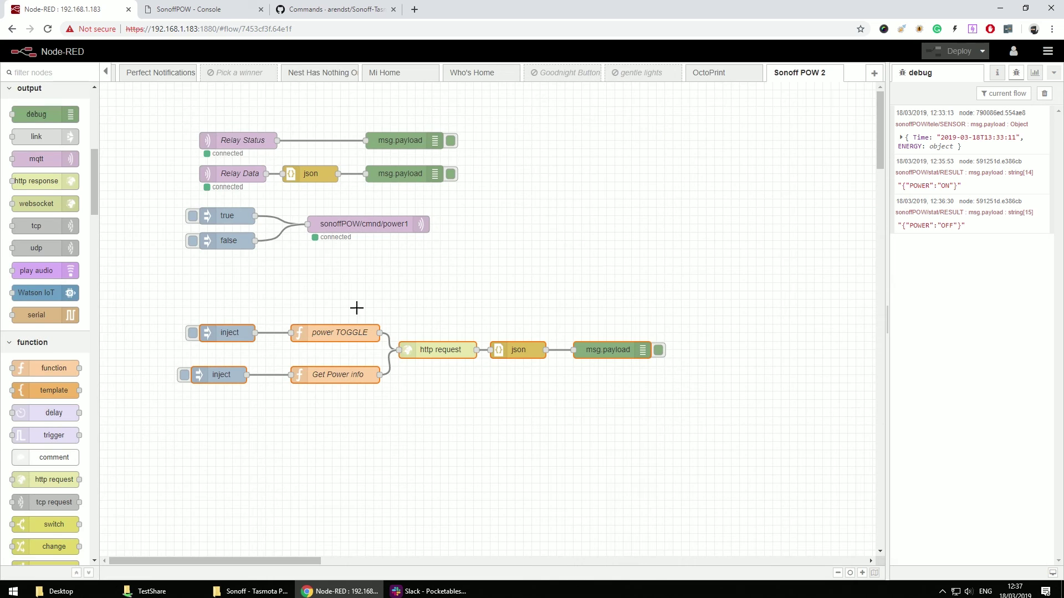
left_click(193, 334)
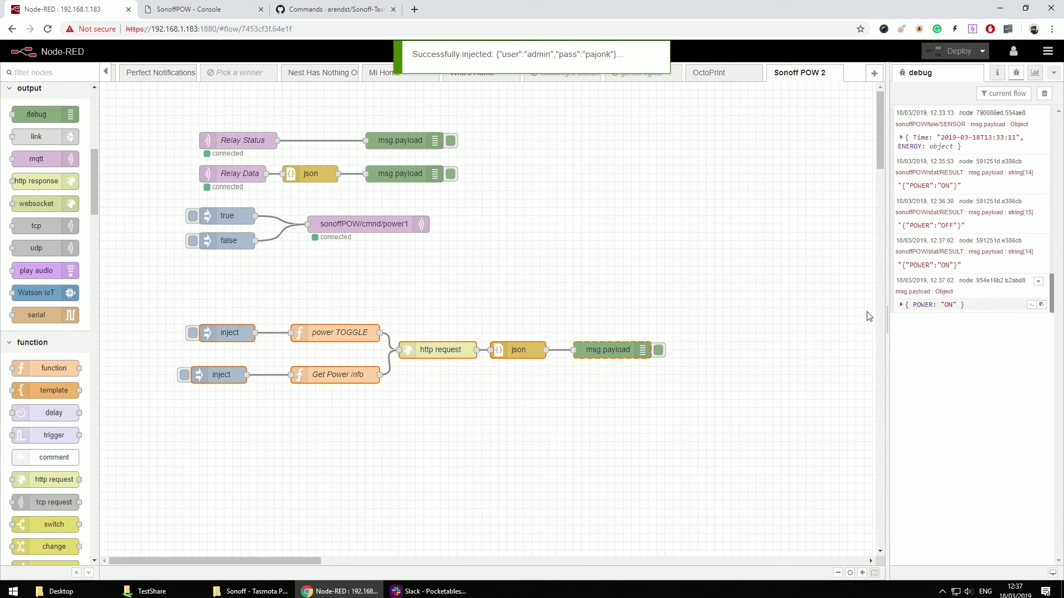
Expand the POWER ON debug reply and confirm Get Power info sends Status 8, cross-checked on the Commands wiki.
left_click(904, 306)
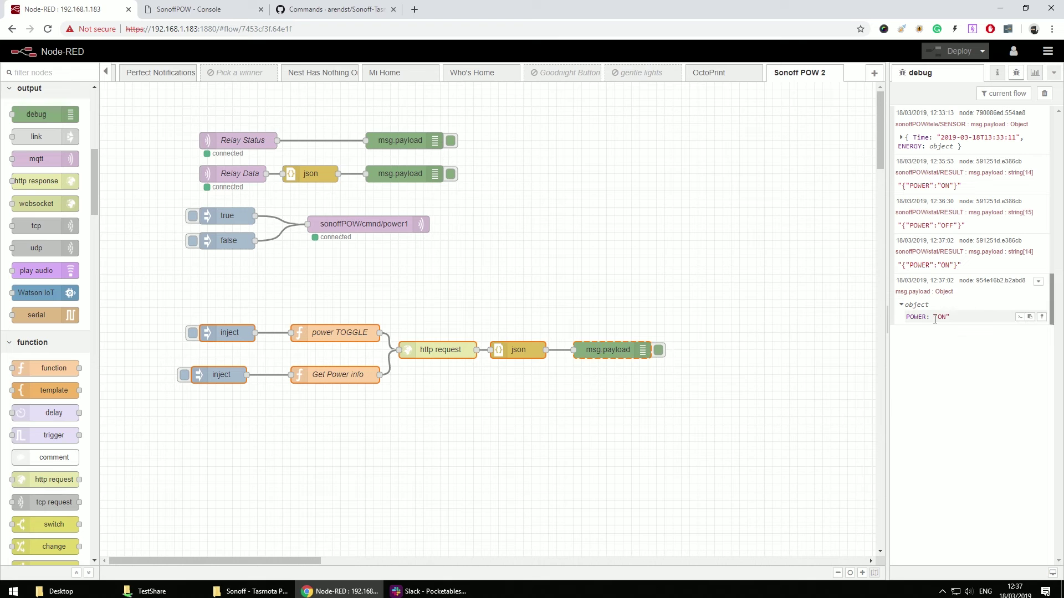
double_click(340, 377)
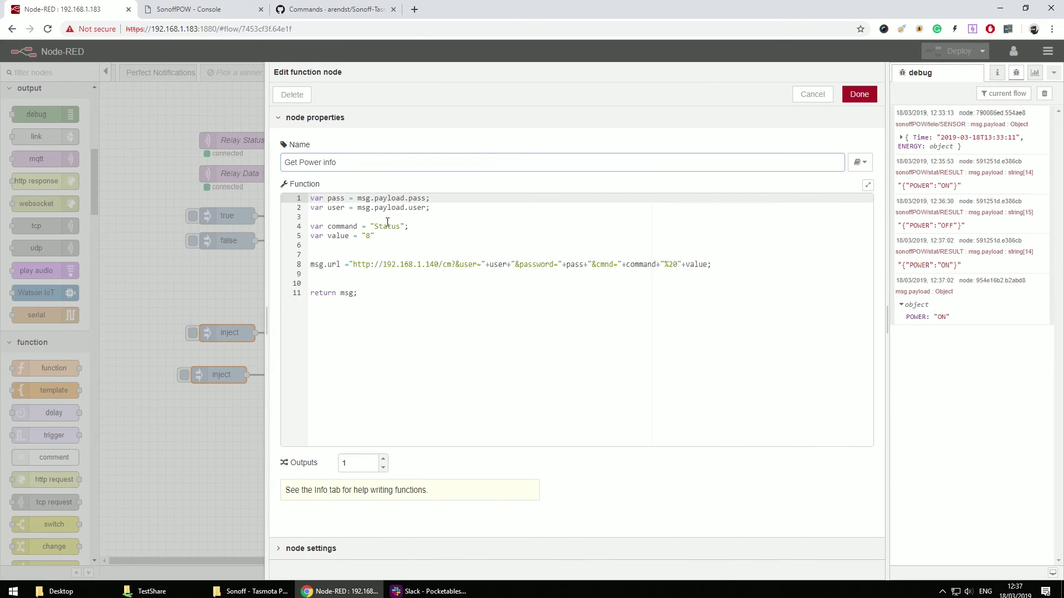
double_click(384, 228)
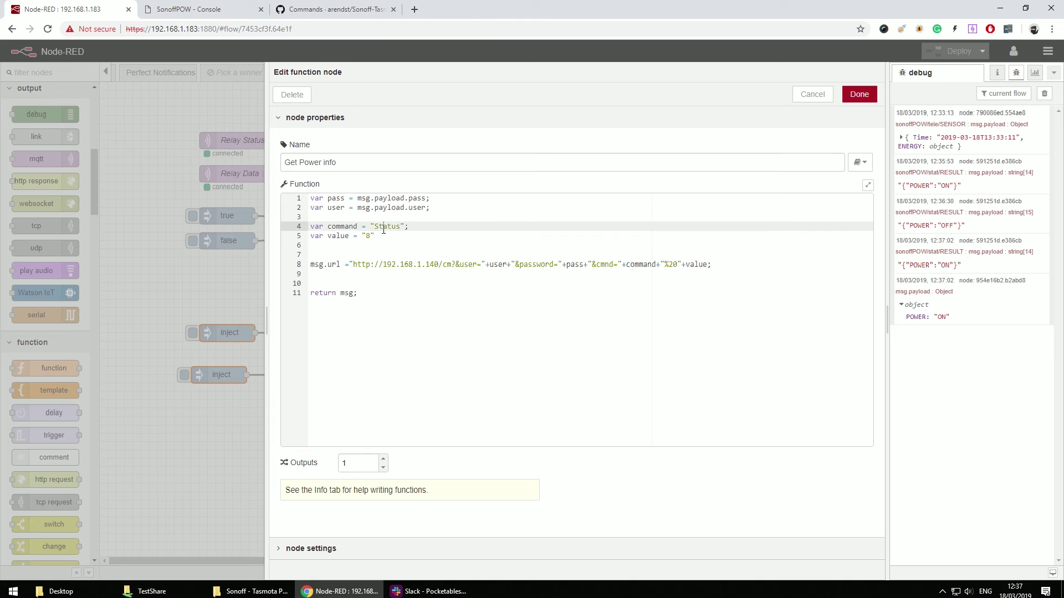
double_click(369, 236)
left_click(332, 10)
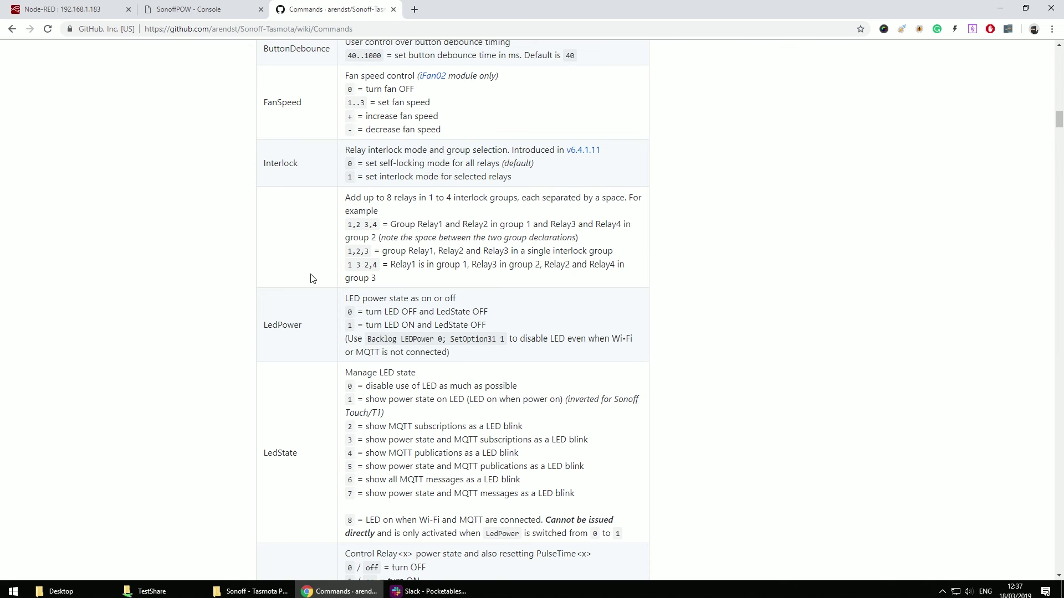
left_click(105, 13)
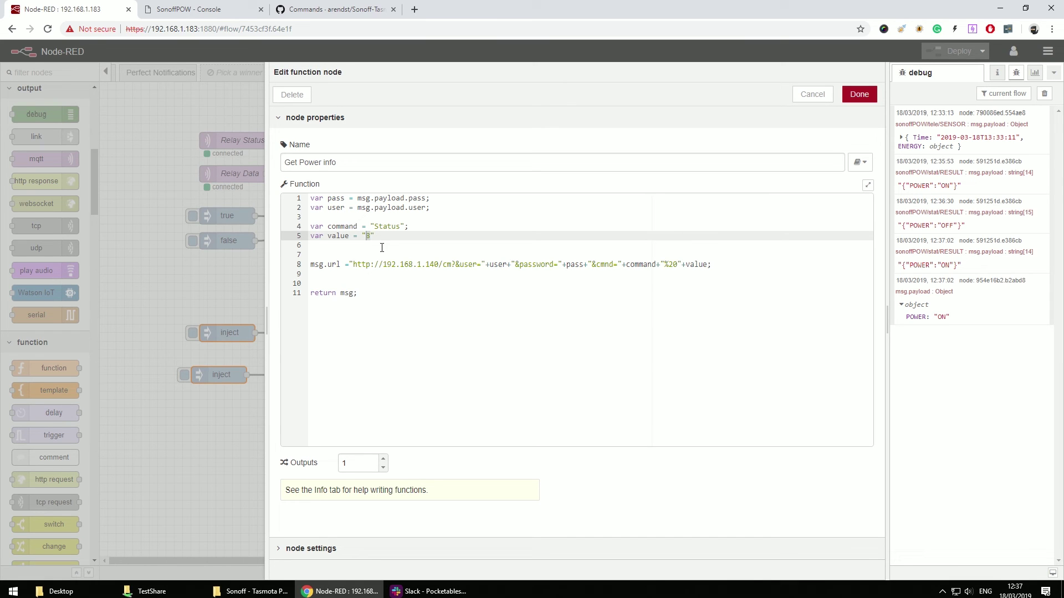
left_click(859, 95)
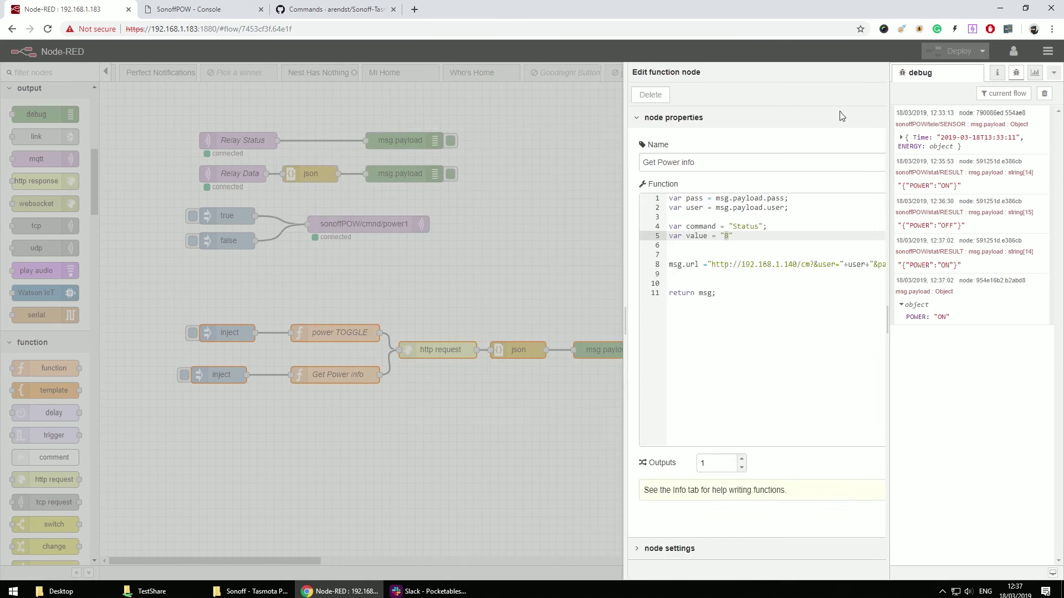
Request power info and expand StatusSNS ENERGY: Total 0.051, Today 0.007, Voltage 238, Power 0.
left_click(185, 374)
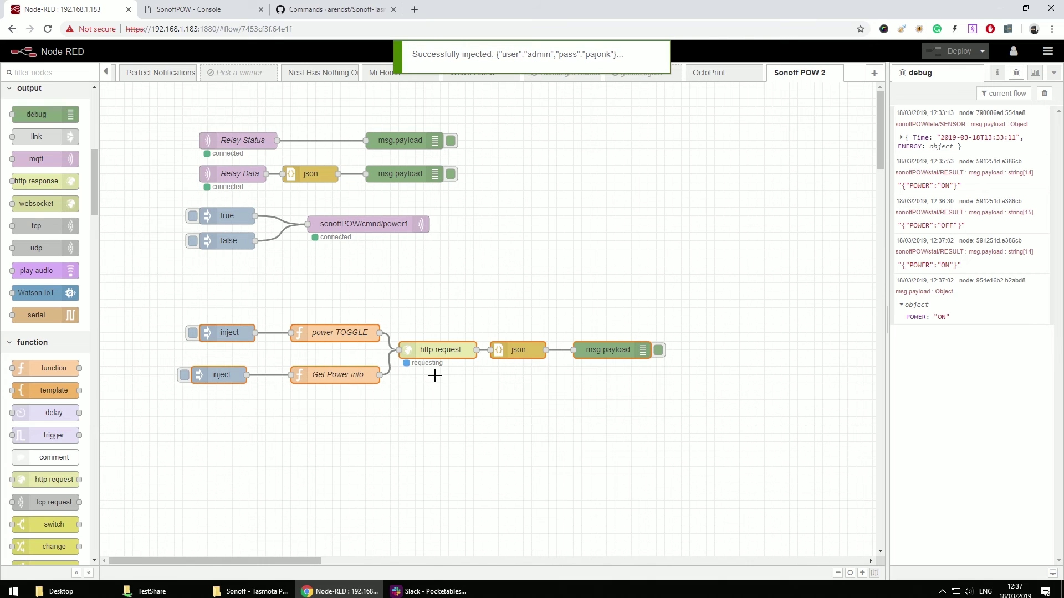
left_click(903, 359)
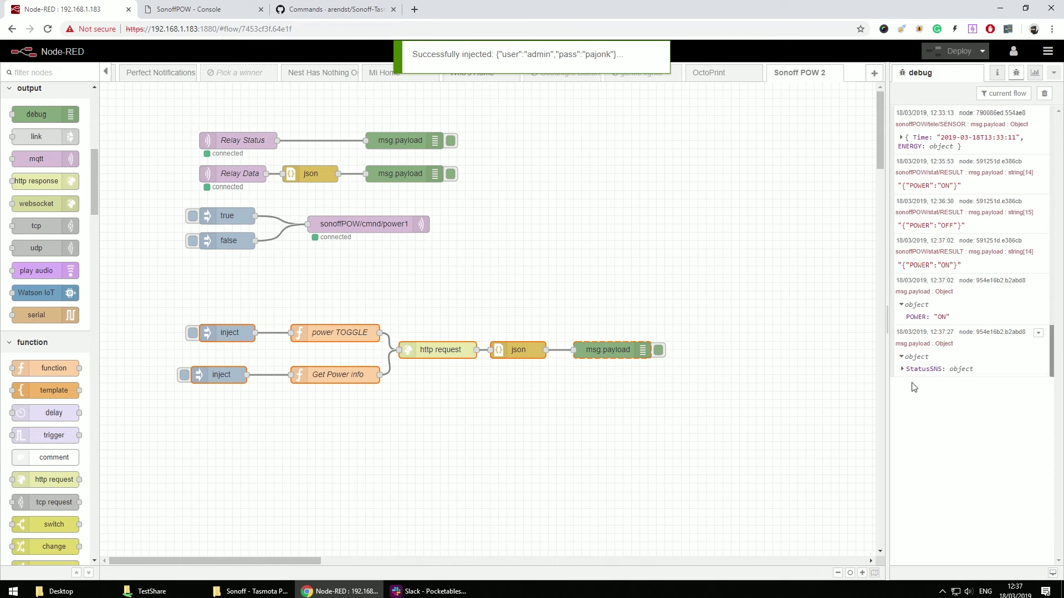
left_click(904, 369)
left_click(910, 396)
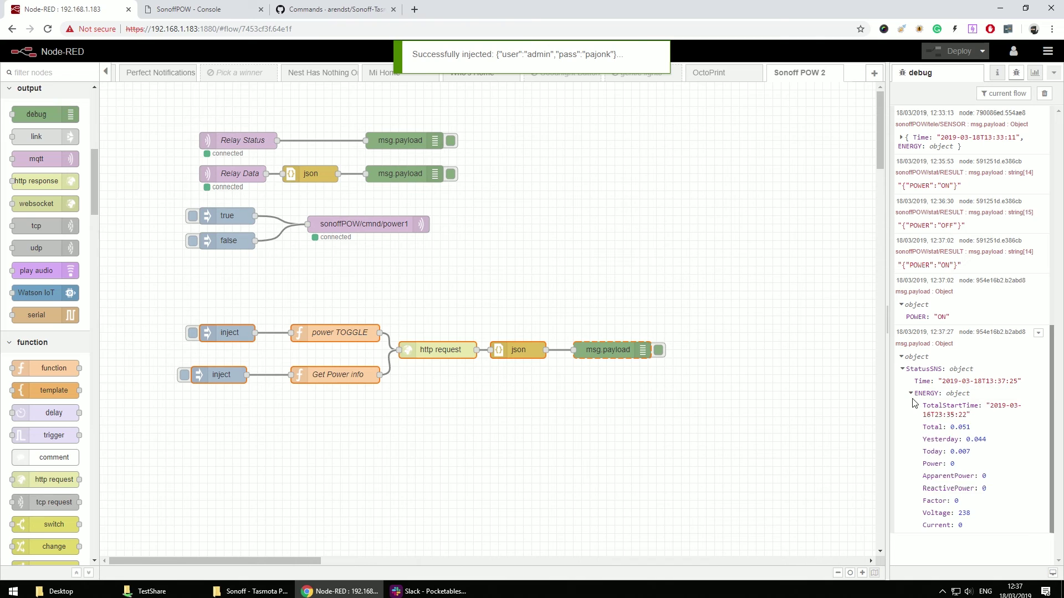